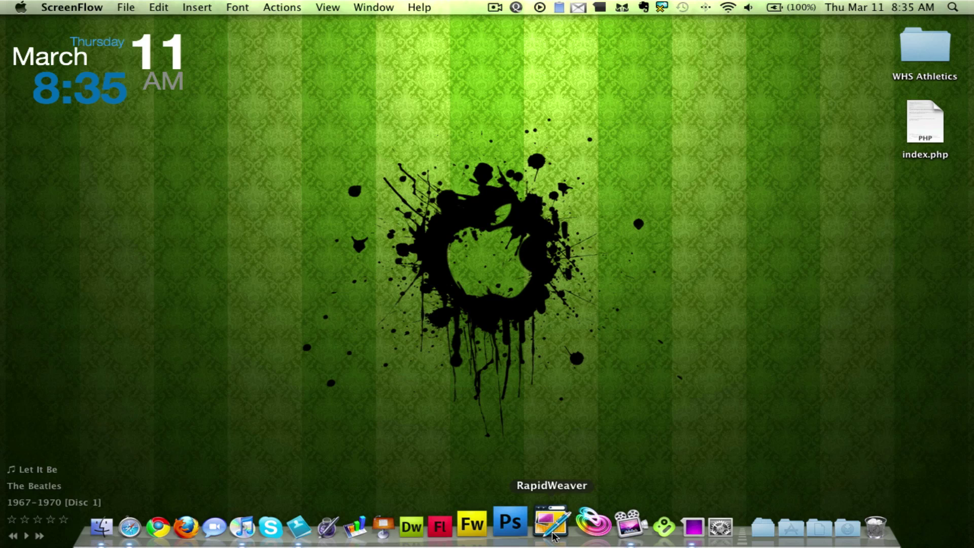
Step: Launch RapidWeaver from the dock
left_click(554, 536)
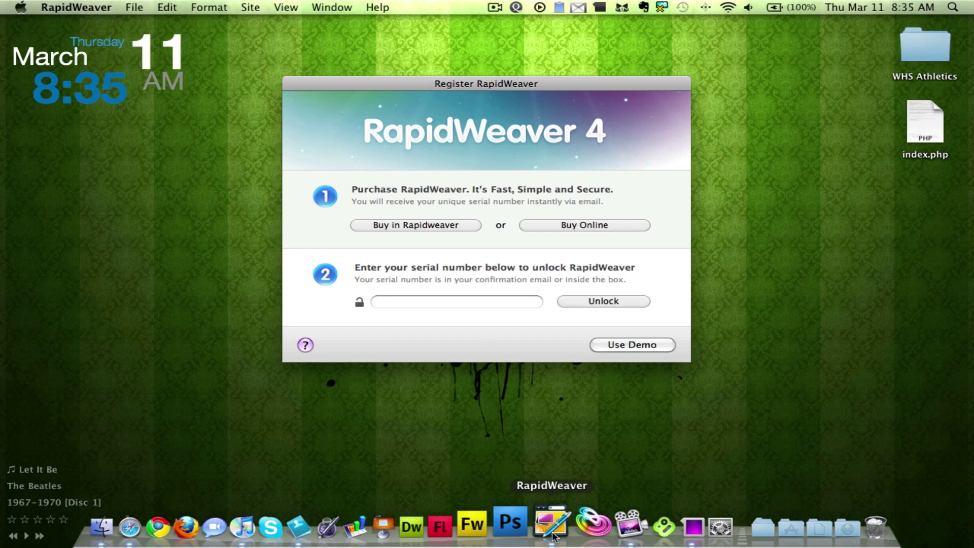
Step: Continue in demo mode, create a new empty project, and move its window up and right
left_click(627, 348)
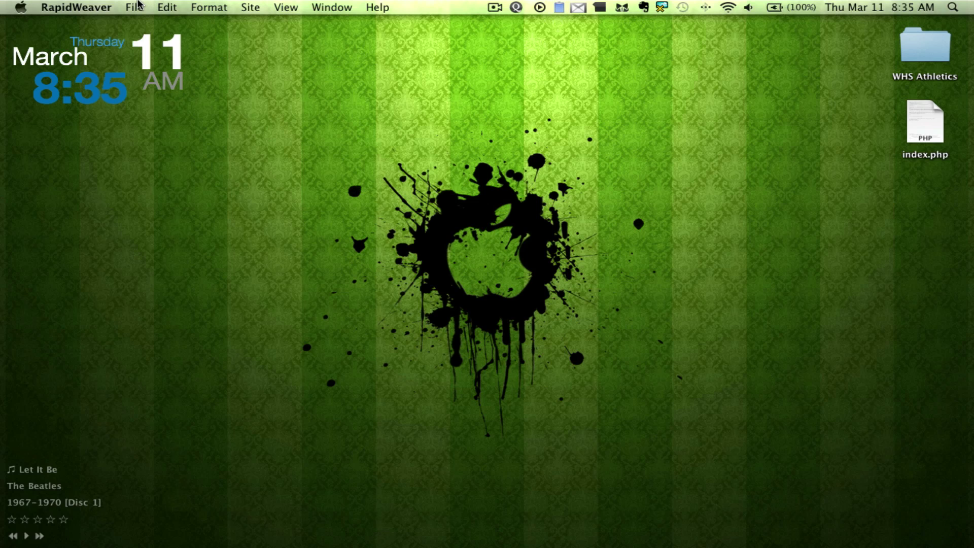
left_click(137, 6)
left_click(149, 25)
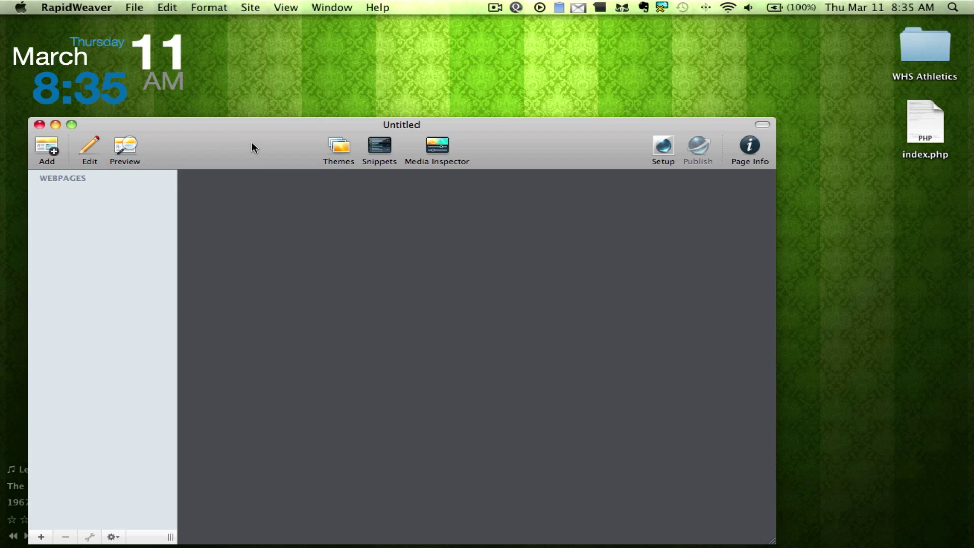
left_click_drag(310, 120, 337, 84)
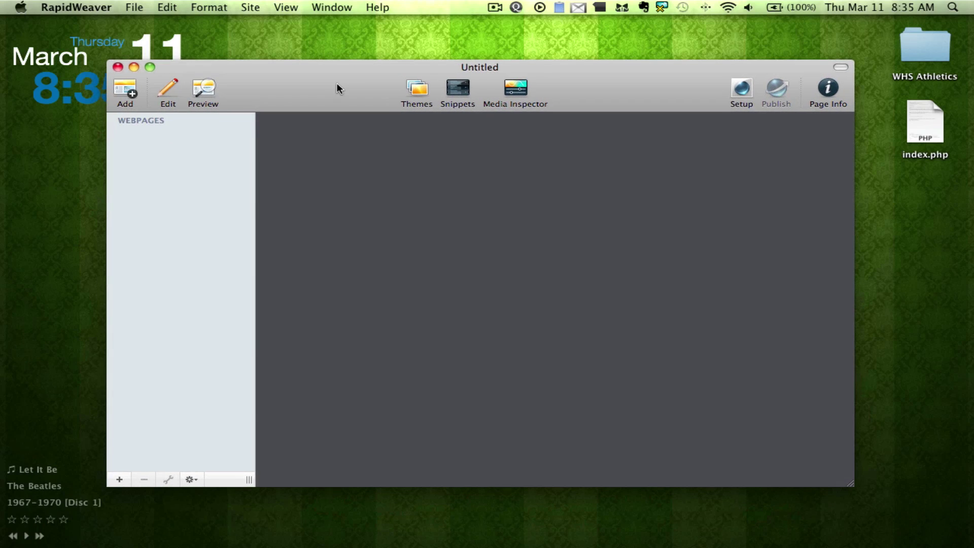
Step: Turn on Site Logo in the site details, leaving the WebClip icon off
left_click(744, 89)
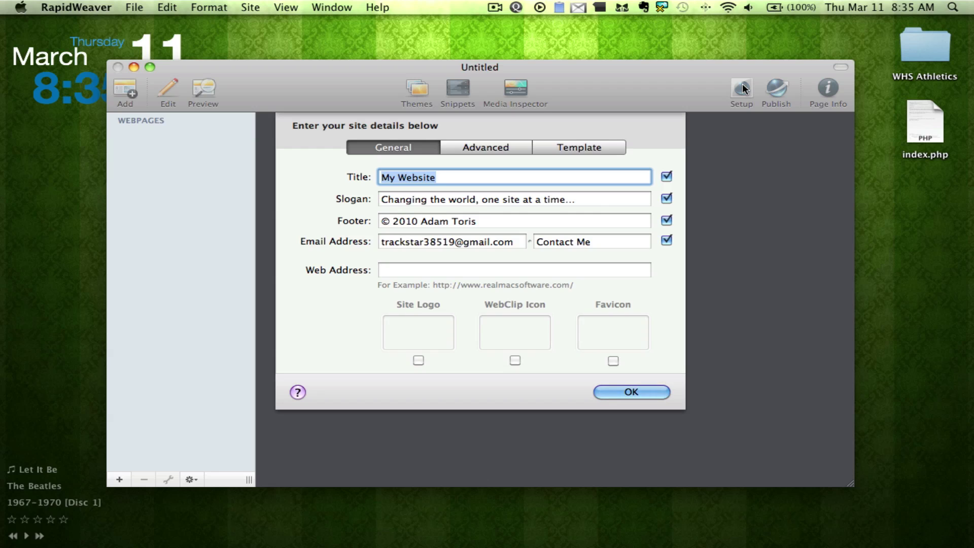
left_click(418, 360)
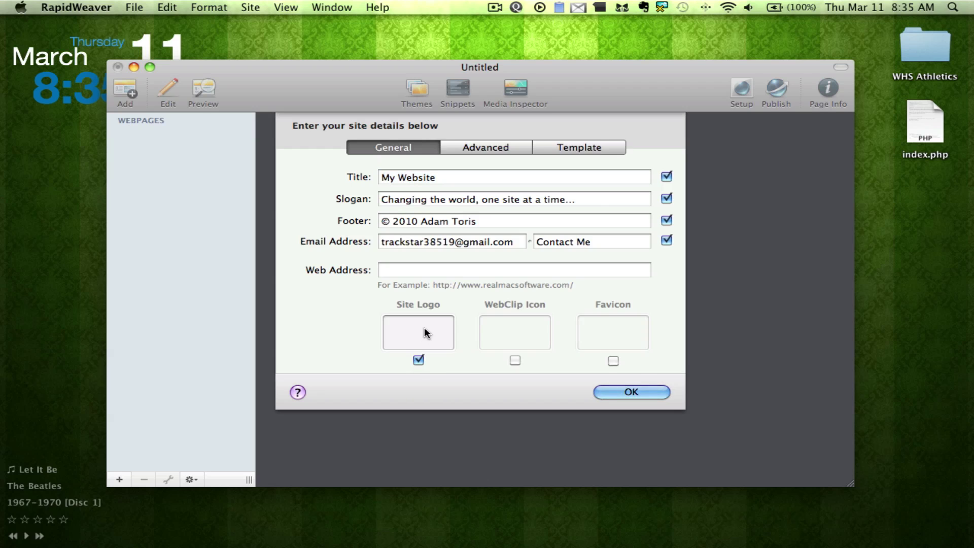
left_click(515, 361)
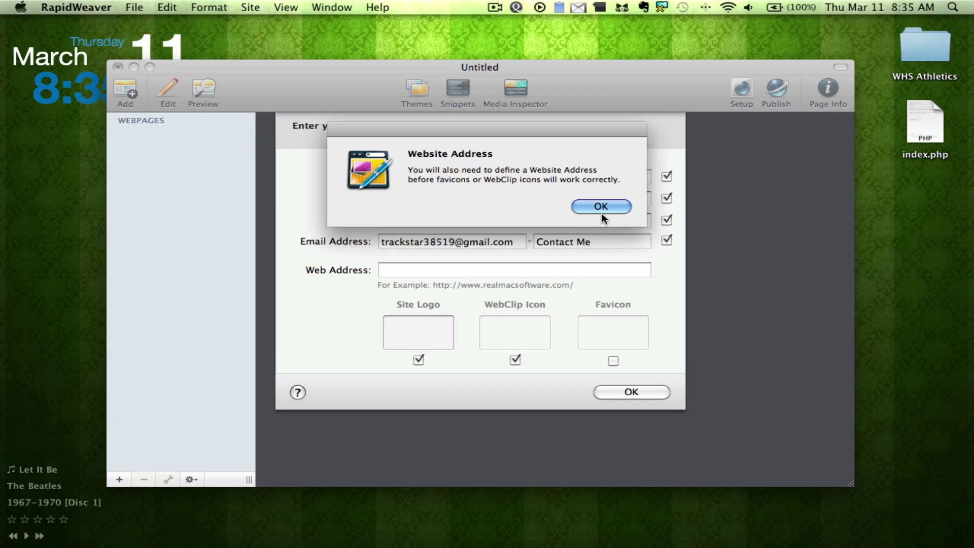
left_click(604, 207)
left_click(515, 360)
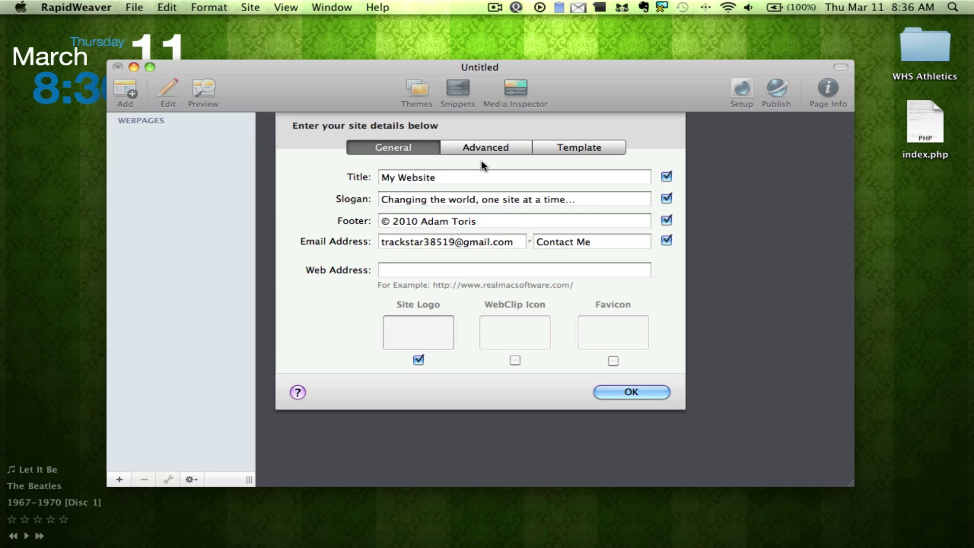
Step: Review the site title, Advanced and Template settings, keep Original image quality, and confirm
left_click(460, 178)
left_click_drag(461, 178, 381, 178)
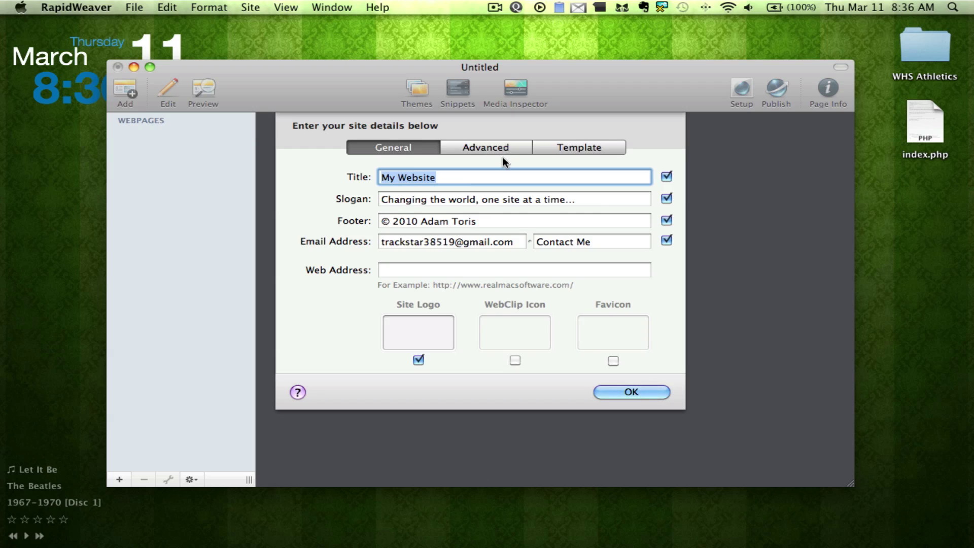
left_click(489, 142)
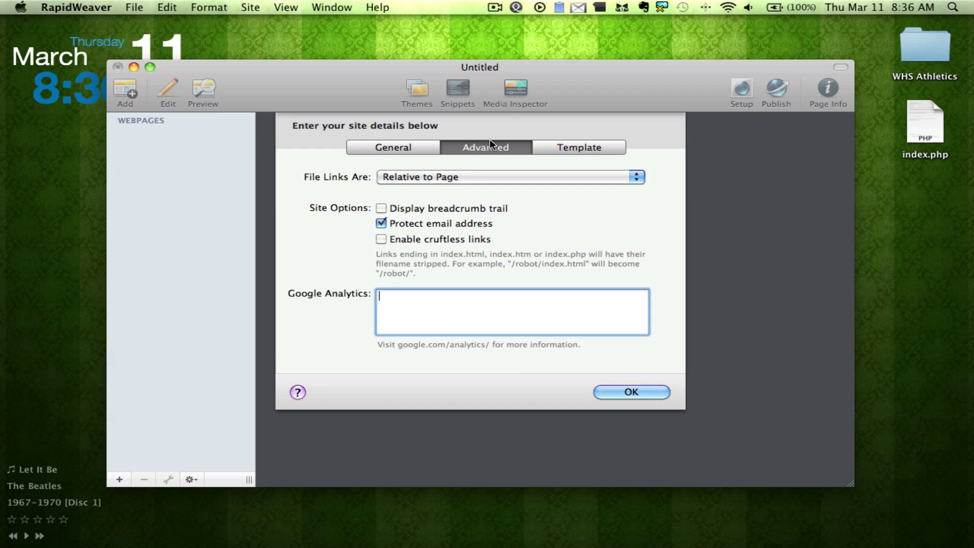
left_click(537, 147)
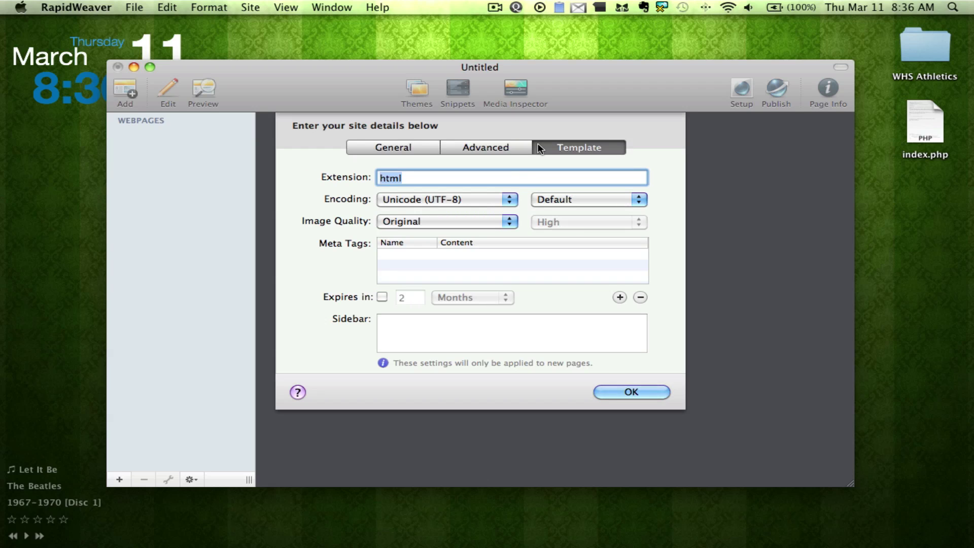
left_click(460, 218)
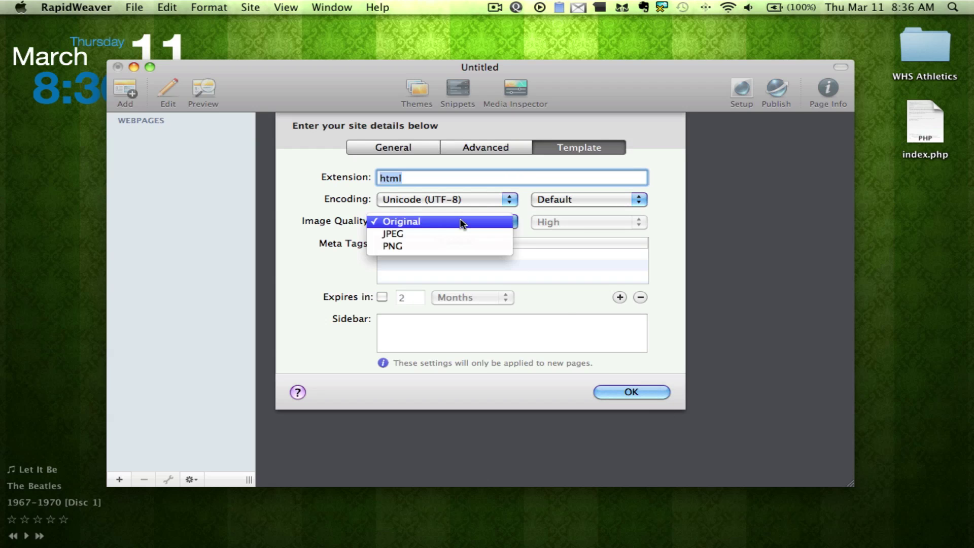
left_click(459, 219)
left_click(609, 390)
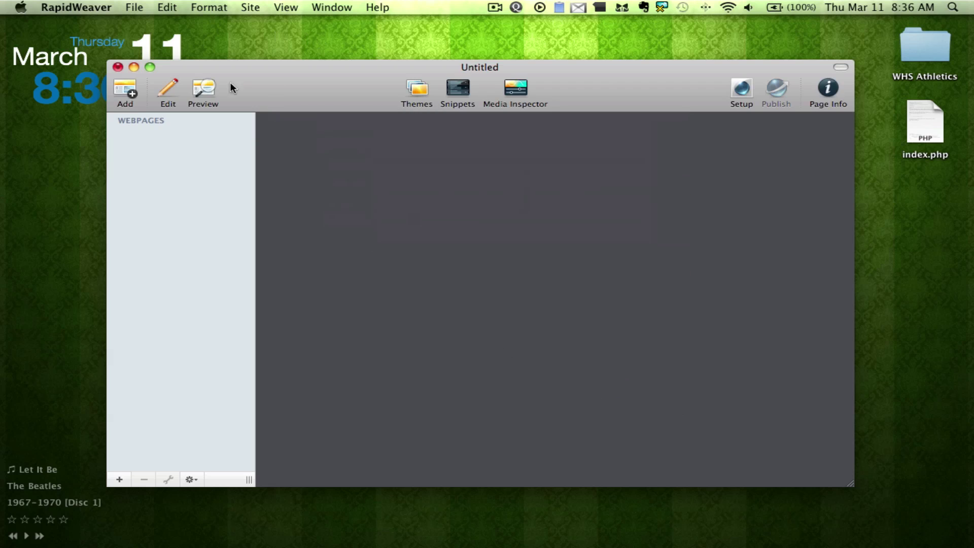
Step: Choose the Dark Dash Original theme from the themes browser
left_click(427, 97)
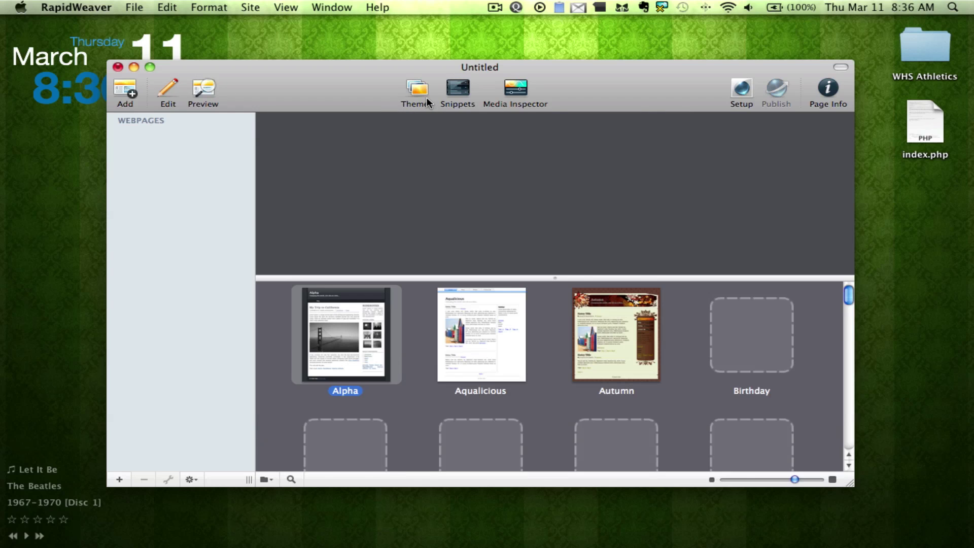
scroll(399, 356, "down", 15)
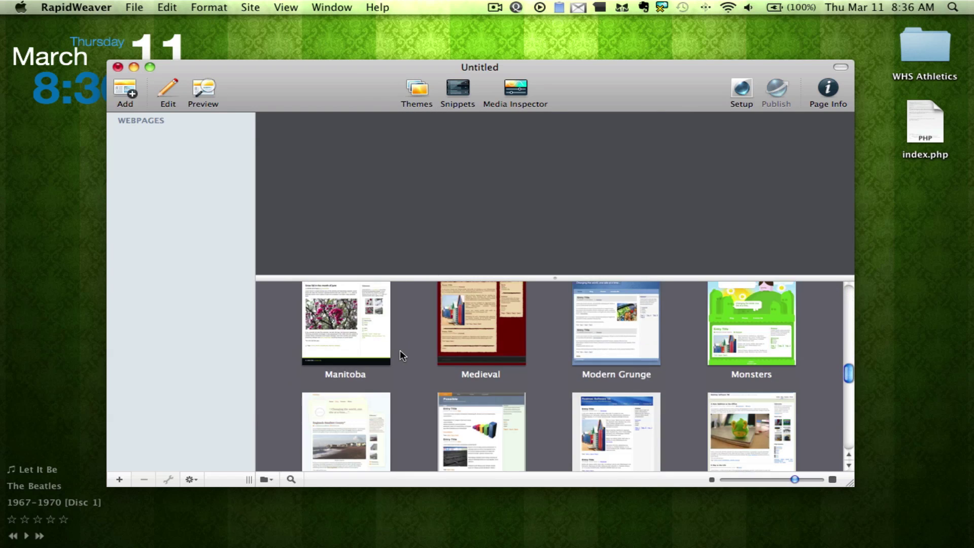
scroll(401, 355, "down", 2)
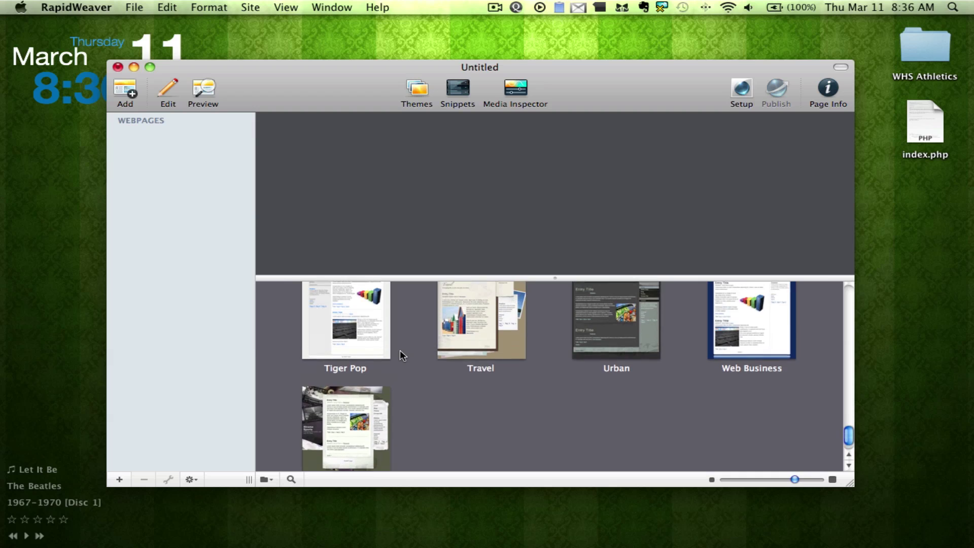
scroll(400, 349, "up", 10)
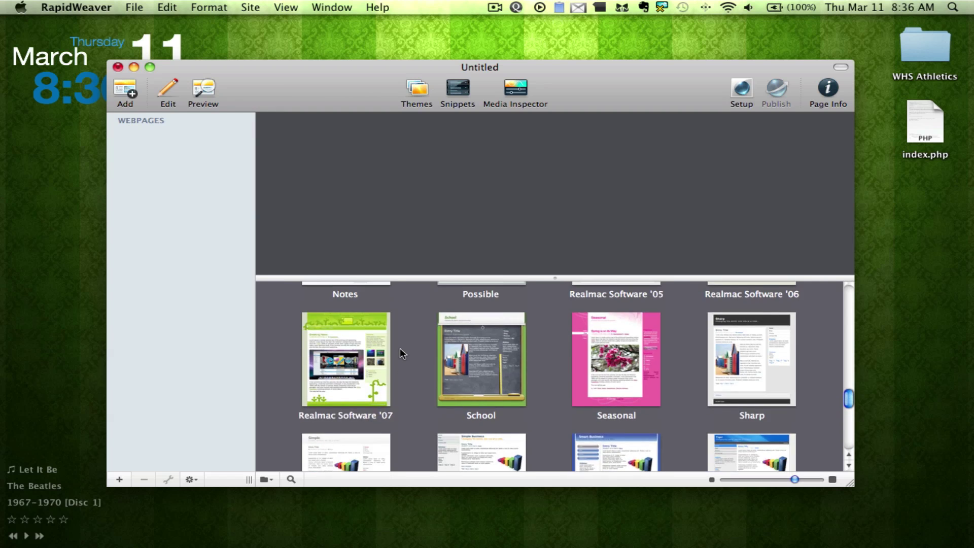
scroll(399, 354, "up", 8)
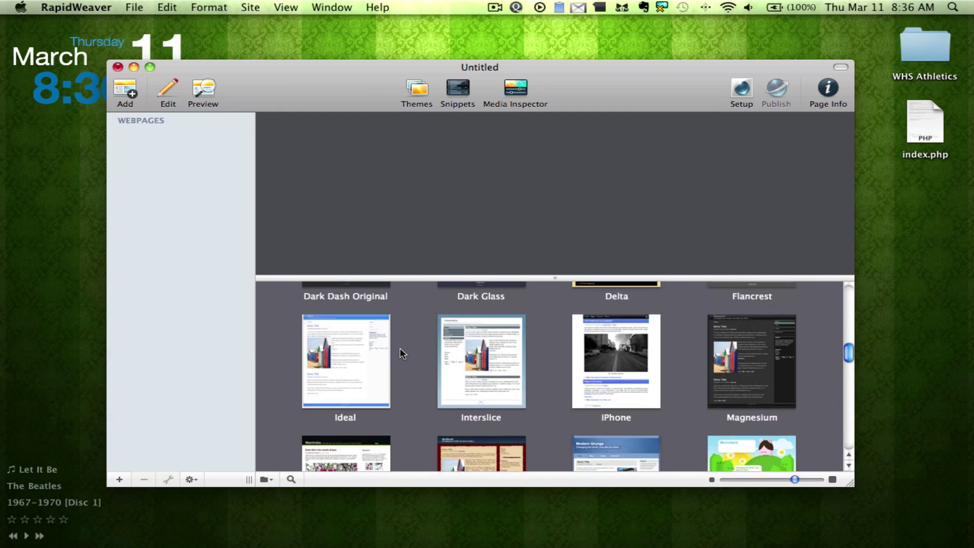
scroll(400, 349, "up", 1)
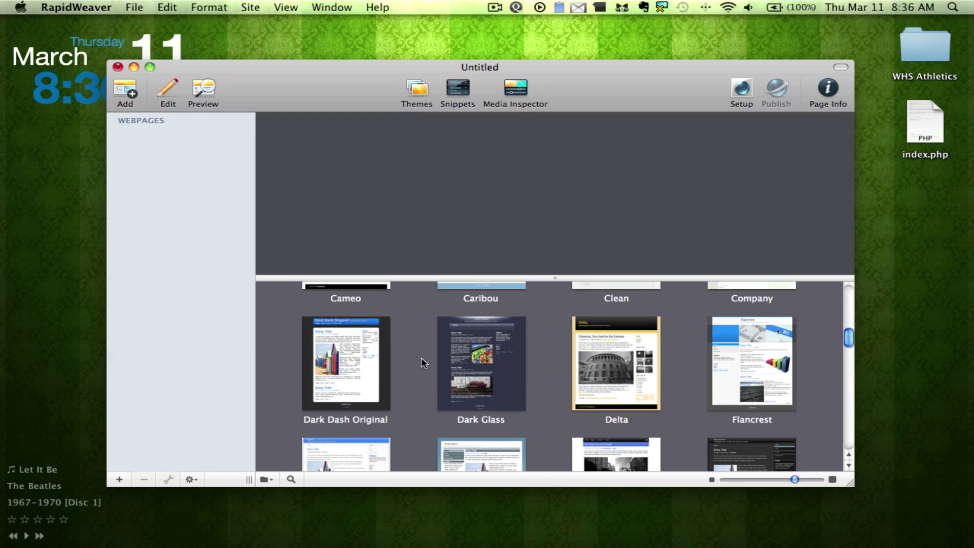
left_click(346, 366)
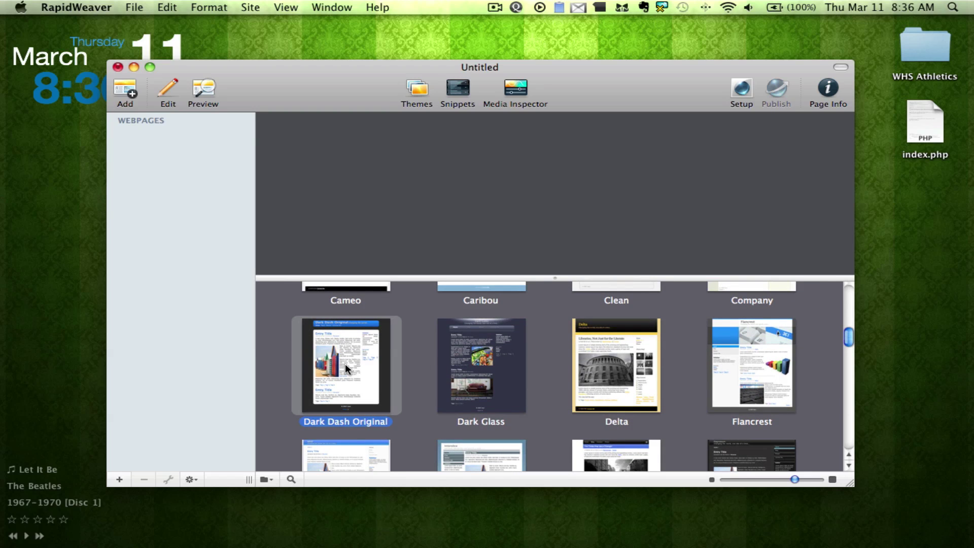
Step: Add a Blog page to the site from the page type chooser
left_click(125, 90)
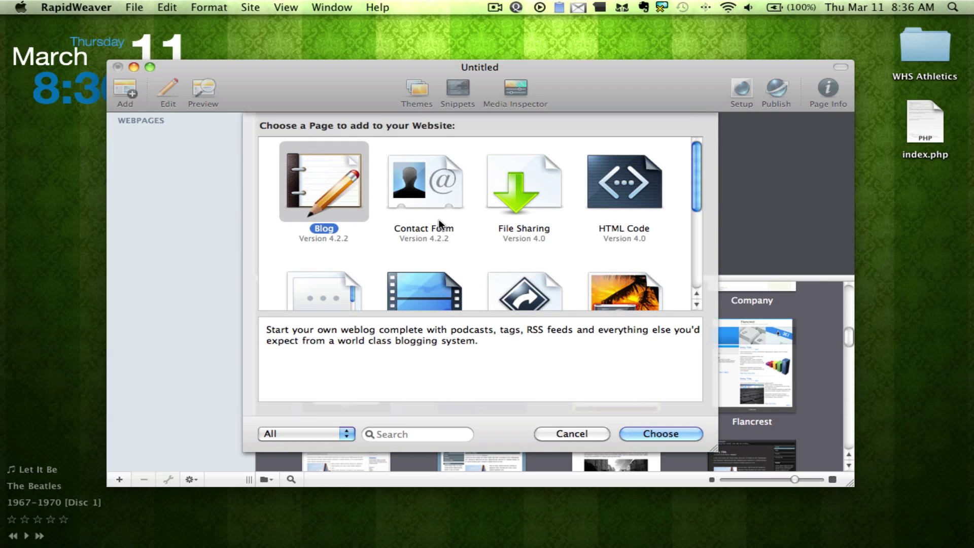
scroll(446, 246, "down", 5)
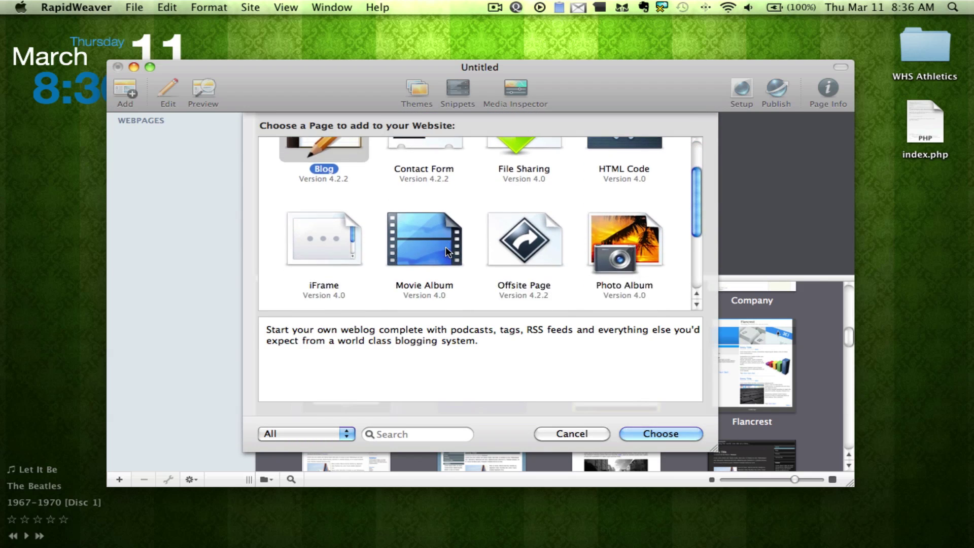
scroll(438, 255, "up", 4)
scroll(438, 246, "up", 1)
scroll(437, 246, "down", 4)
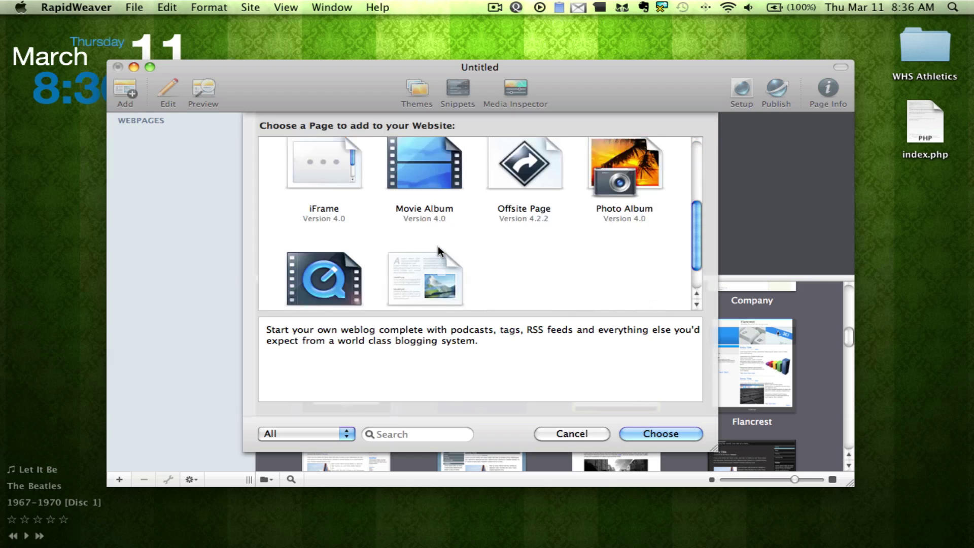
scroll(437, 245, "up", 1)
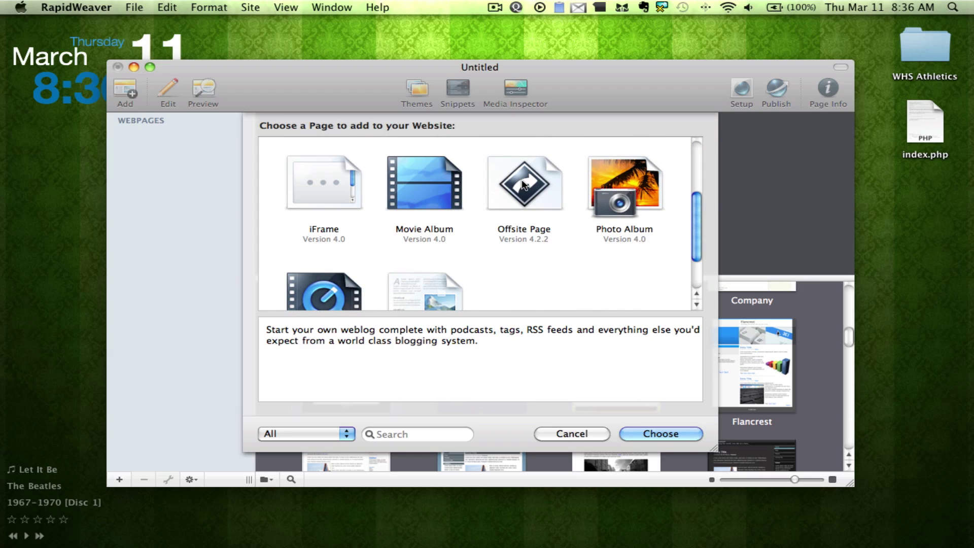
scroll(436, 213, "up", 1)
scroll(436, 213, "up", 1)
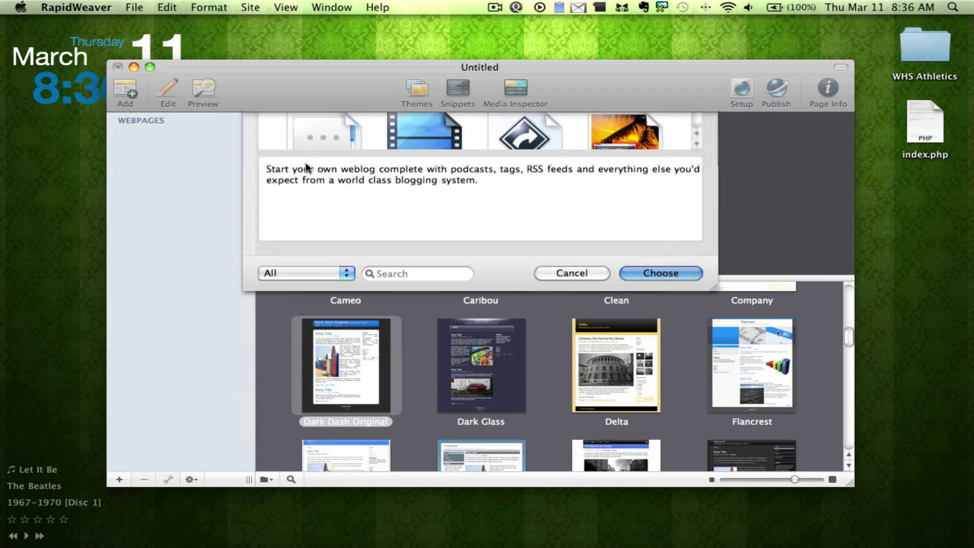
double_click(305, 162)
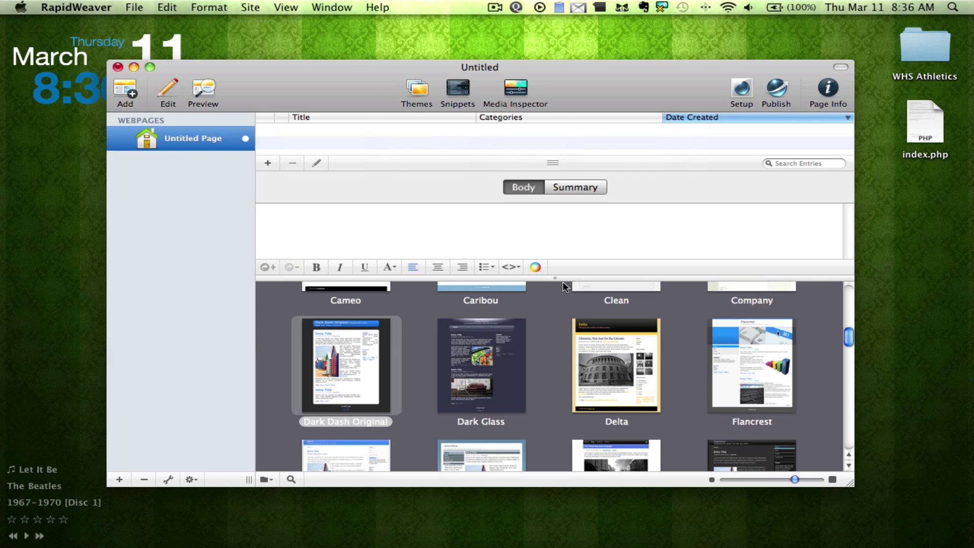
Step: Enlarge the entry editing area and try Dark Glass before returning to Dark Dash Original
left_click_drag(556, 278, 559, 331)
left_click(504, 394)
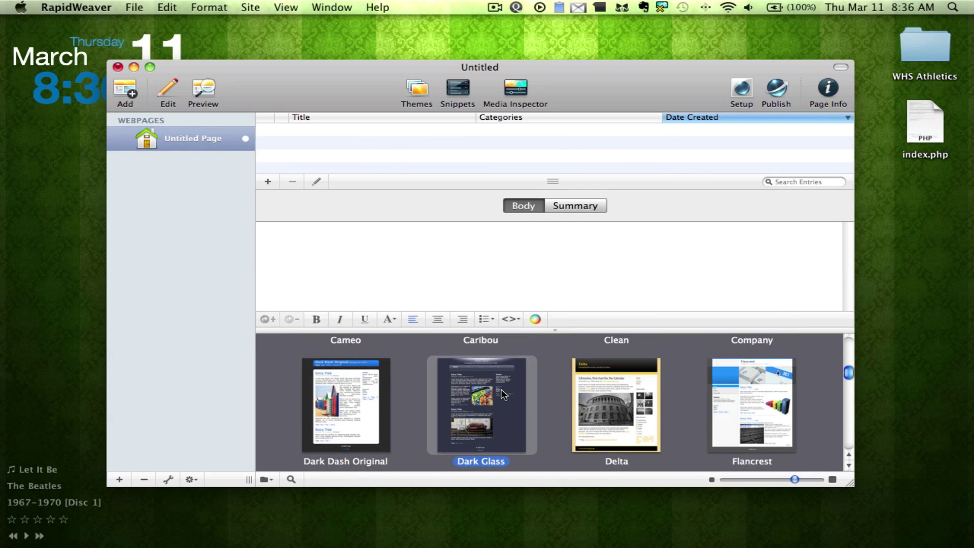
left_click(325, 390)
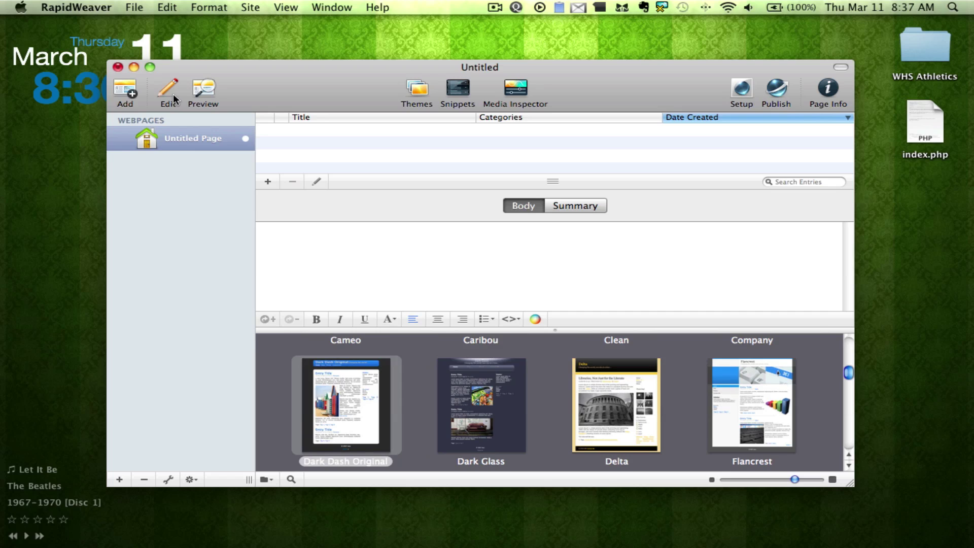
Step: Rename the page from Untitled Page to 'Blog'
double_click(175, 138)
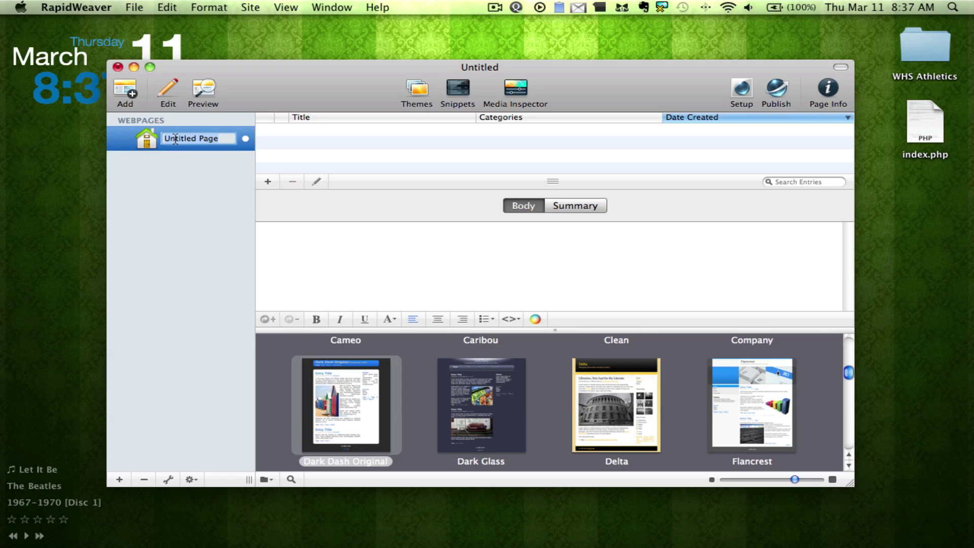
type("Blog")
left_click(287, 135)
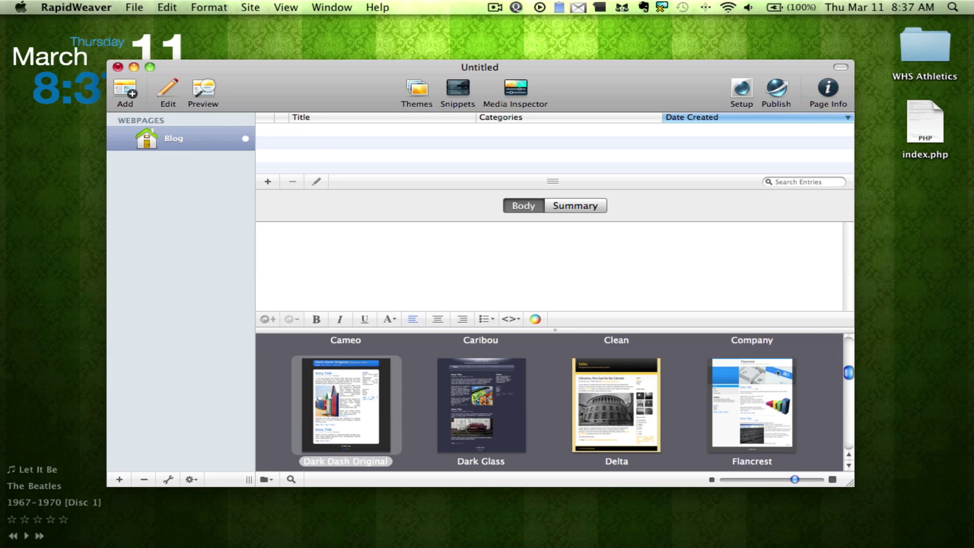
Step: Add a 'First Post' entry with body 'Here is my blog post. Enjoy it. Or else.'
left_click(267, 181)
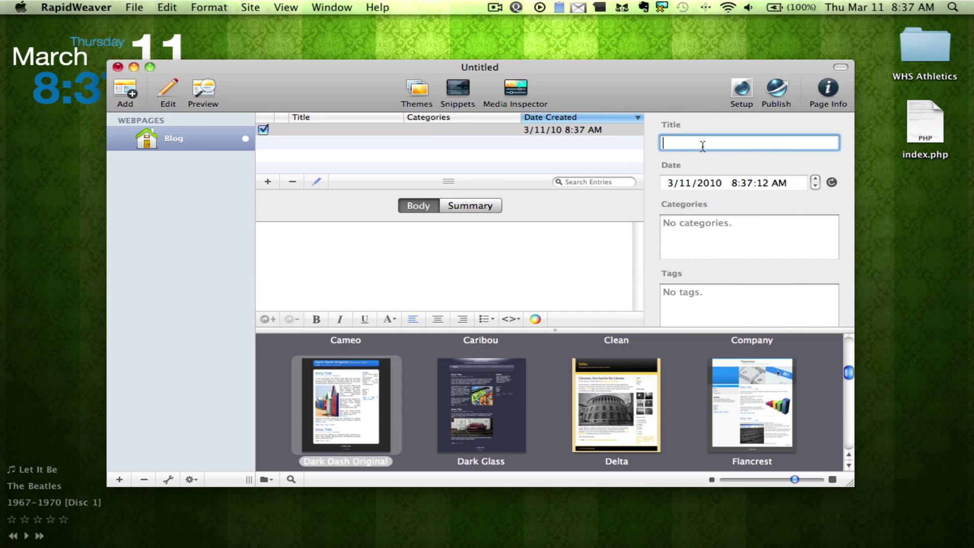
type("First Post")
left_click(692, 292)
left_click(430, 237)
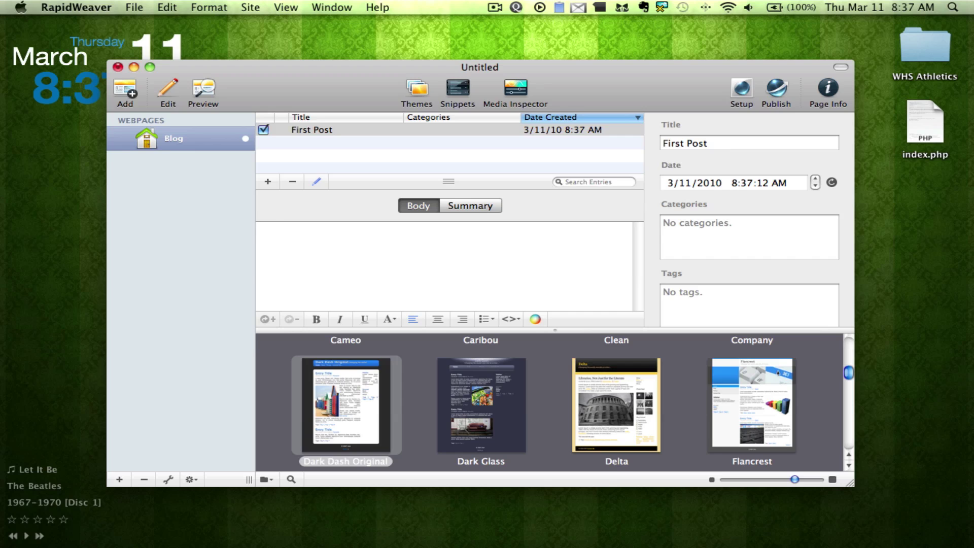
type("Here is my blog post. Enjoy ")
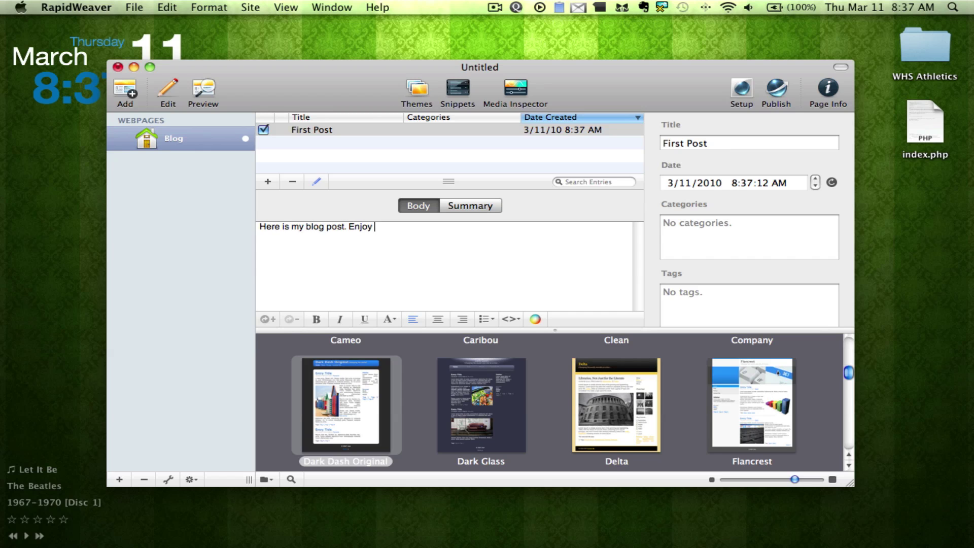
type("it. Or else.")
Step: Enter the summary 'My first blog post! Please read and tell me what you think!'
left_click(476, 209)
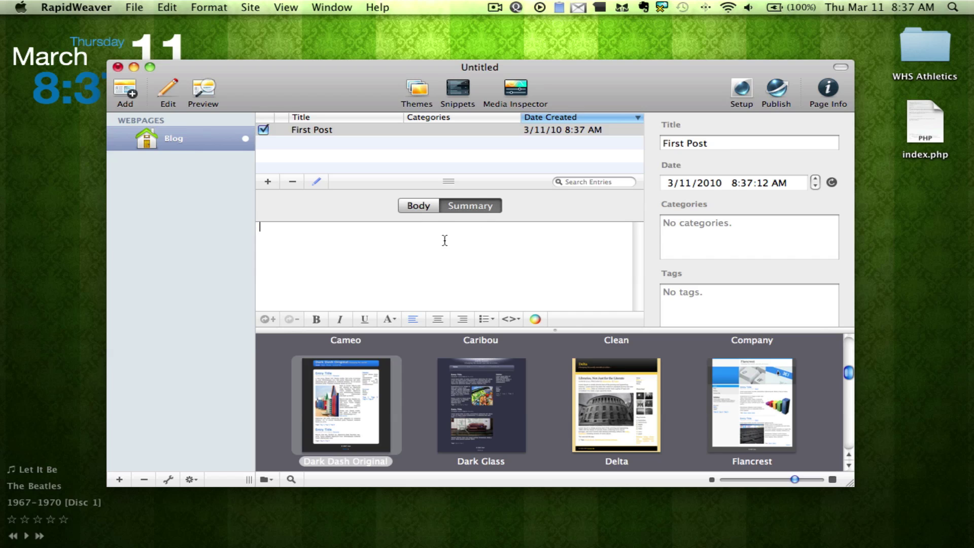
type("My first blog post! Pl")
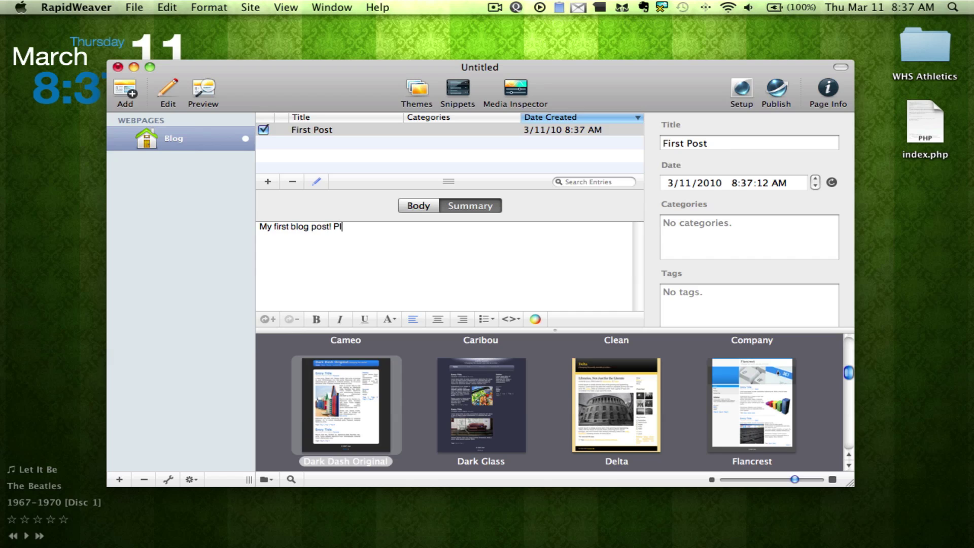
type("ease read and co")
key("BackSpace")
key("BackSpace")
type("tell me")
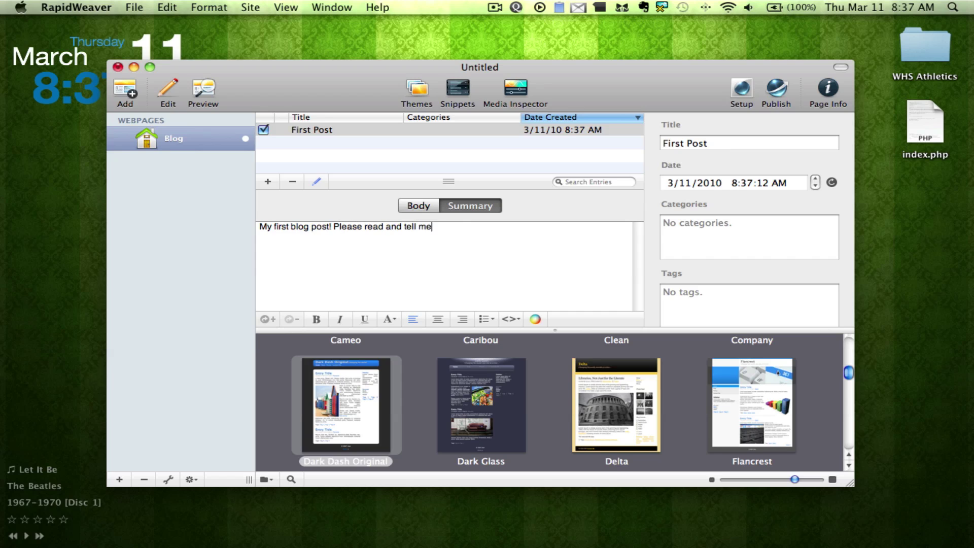
type(" what you think!")
key("super+a")
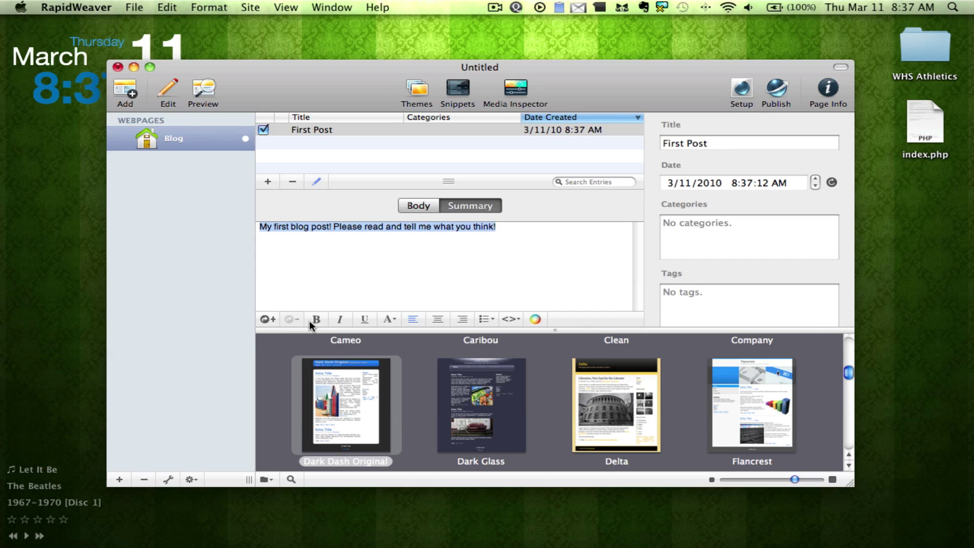
Step: Center, underline and italicize the entire post body text
left_click(419, 205)
key("super+a")
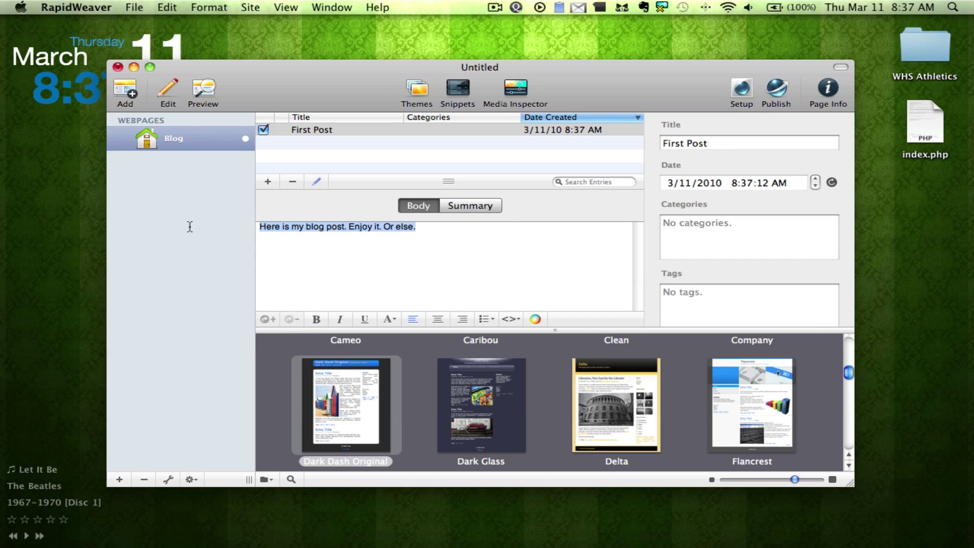
left_click(438, 319)
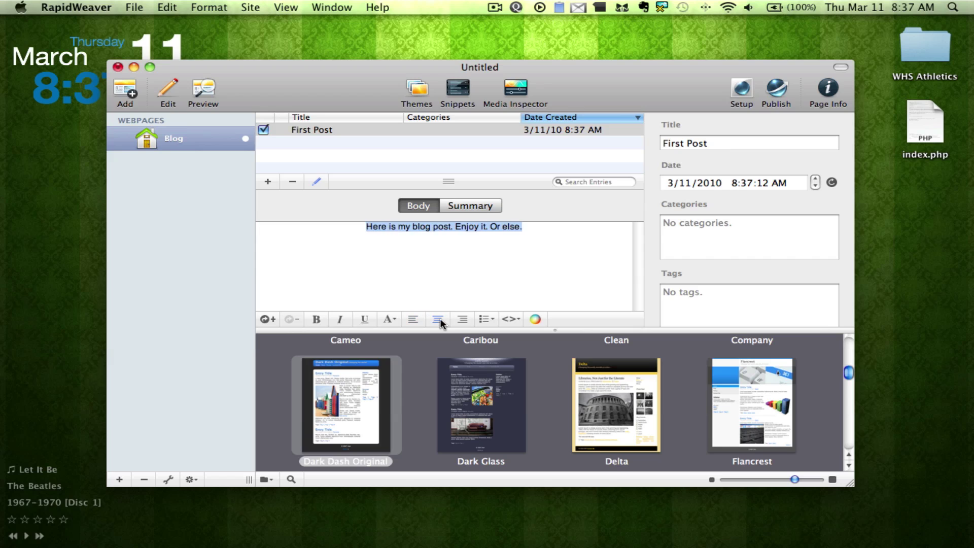
left_click(364, 318)
left_click(340, 319)
left_click(460, 265)
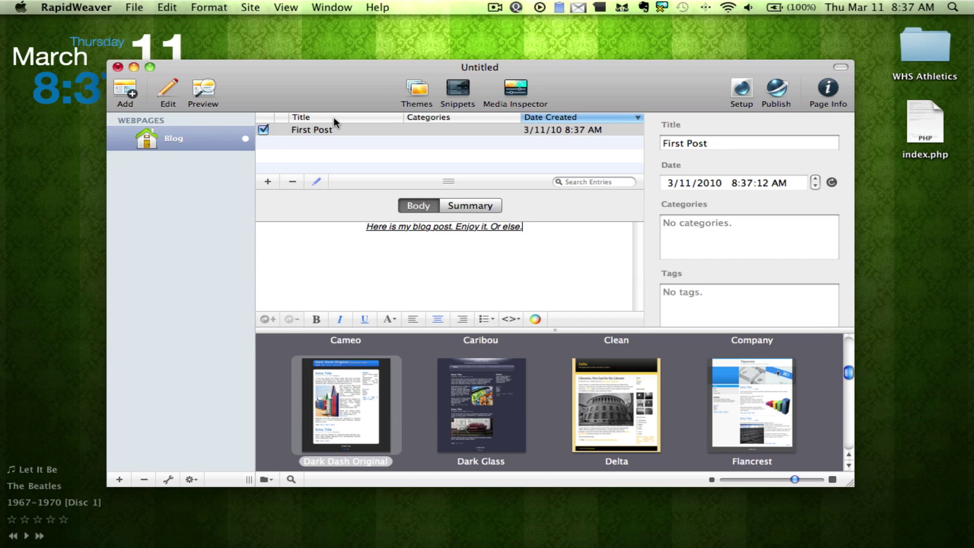
left_click(200, 101)
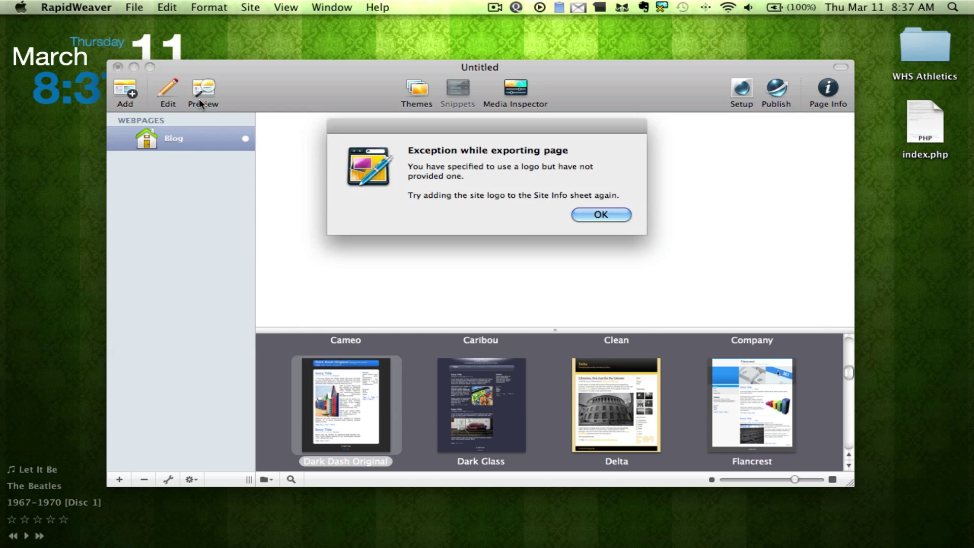
Step: Dismiss the missing-logo export error and review the Advanced and General site details
left_click(601, 215)
left_click(741, 91)
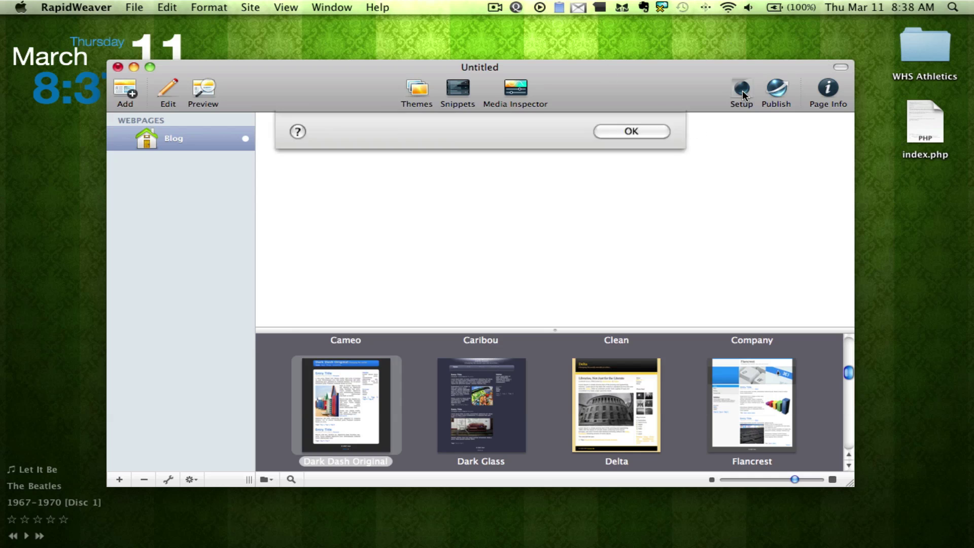
left_click(446, 146)
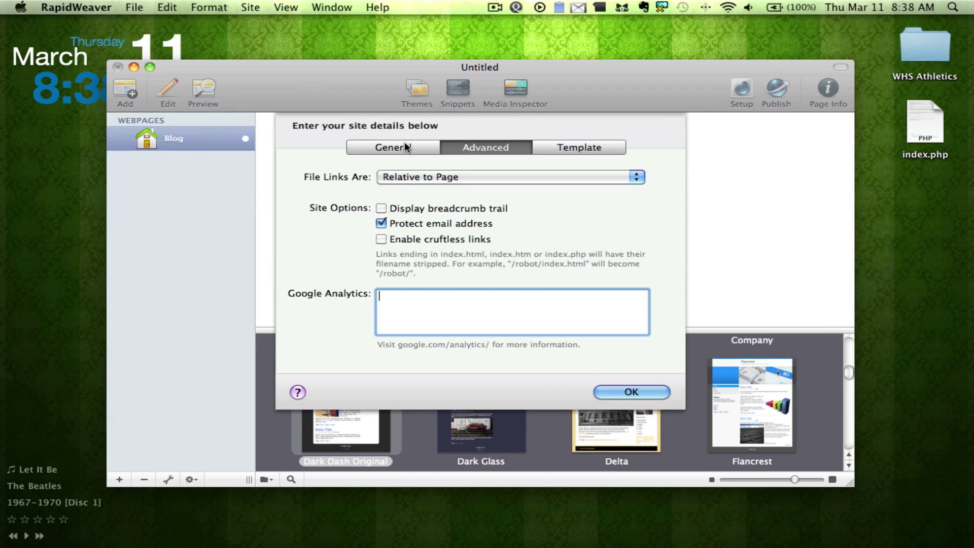
left_click(404, 144)
left_click(611, 390)
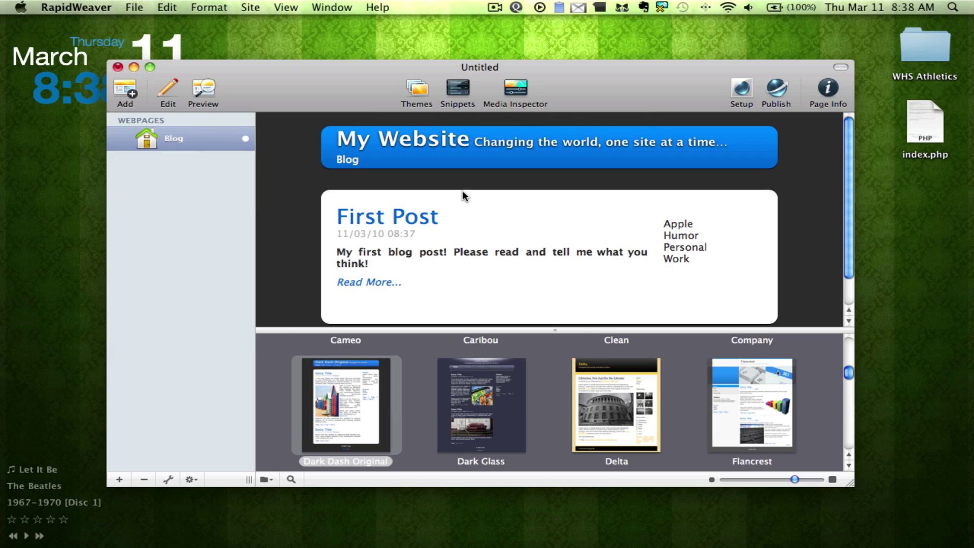
scroll(463, 195, "down", 3)
scroll(462, 194, "up", 3)
scroll(370, 282, "down", 1)
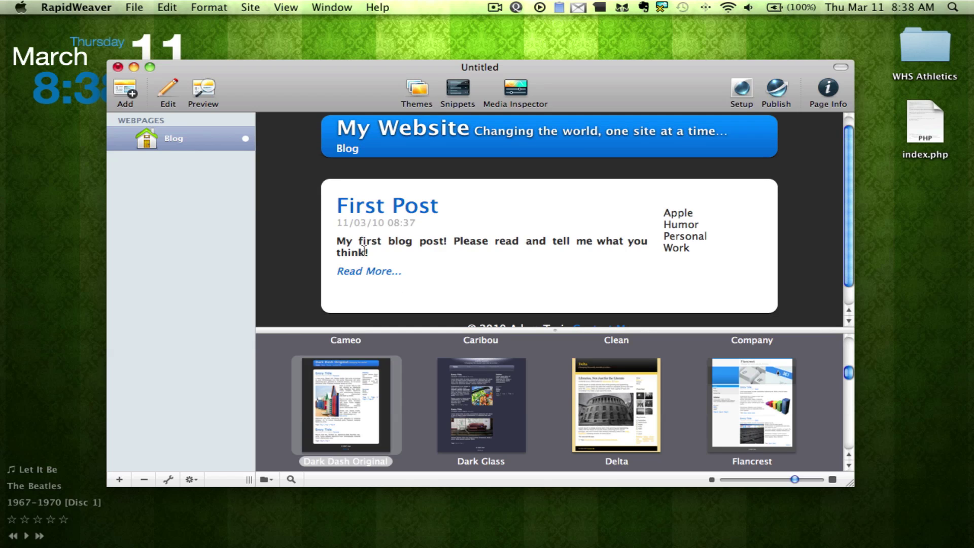
left_click_drag(363, 249, 479, 280)
left_click(476, 276)
scroll(477, 276, "down", 1)
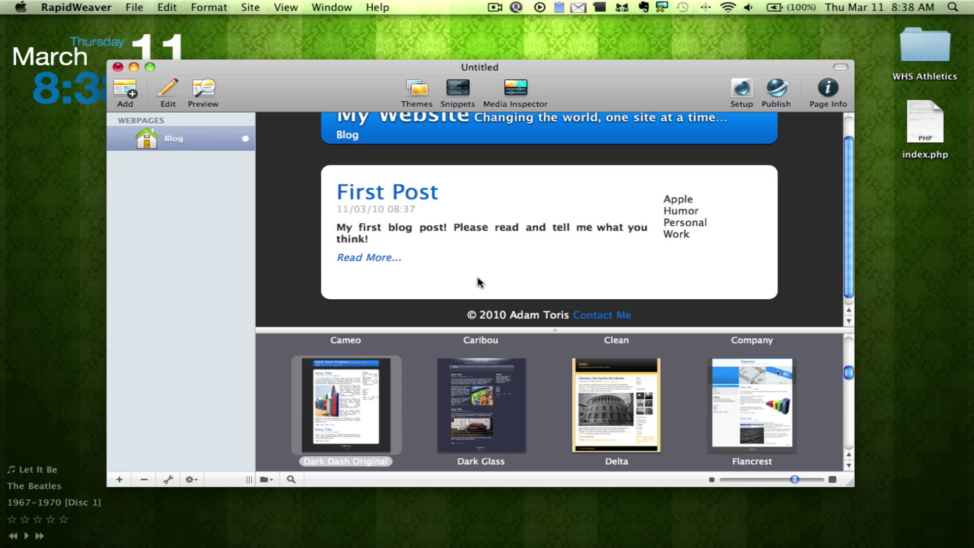
scroll(479, 283, "up", 2)
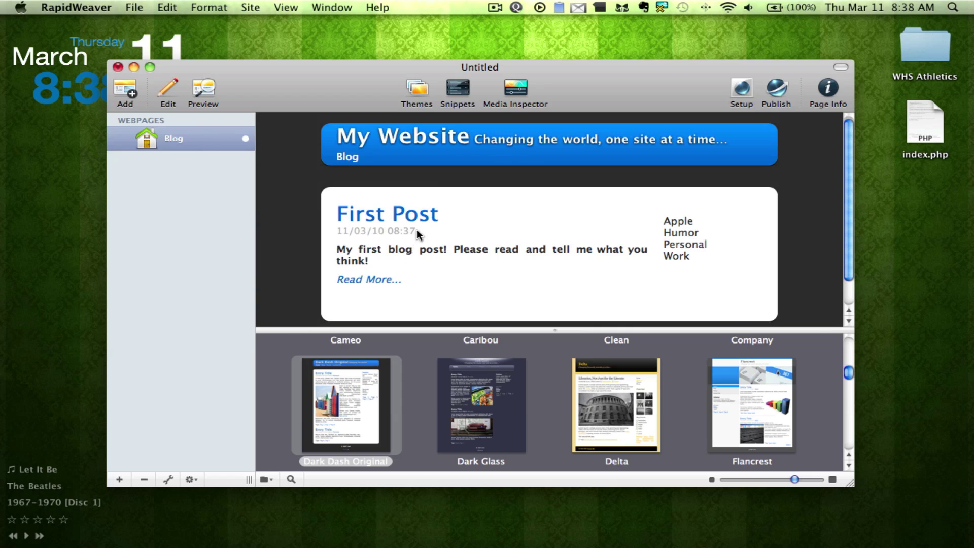
left_click_drag(416, 231, 336, 231)
left_click(437, 231)
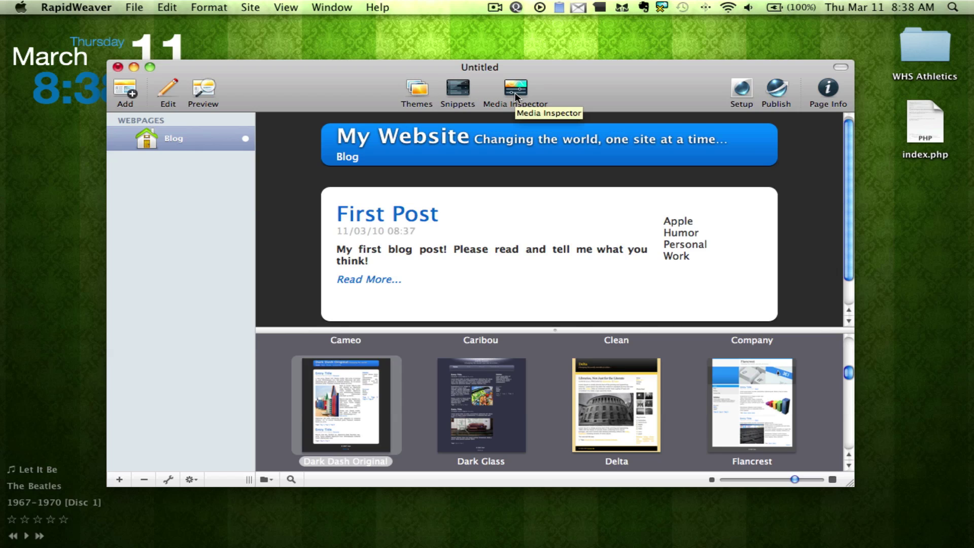
Step: Preview the site in the Blog Pop, Aqualicious, Alpha and Magnesium themes
scroll(488, 430, "up", 5)
left_click(489, 416)
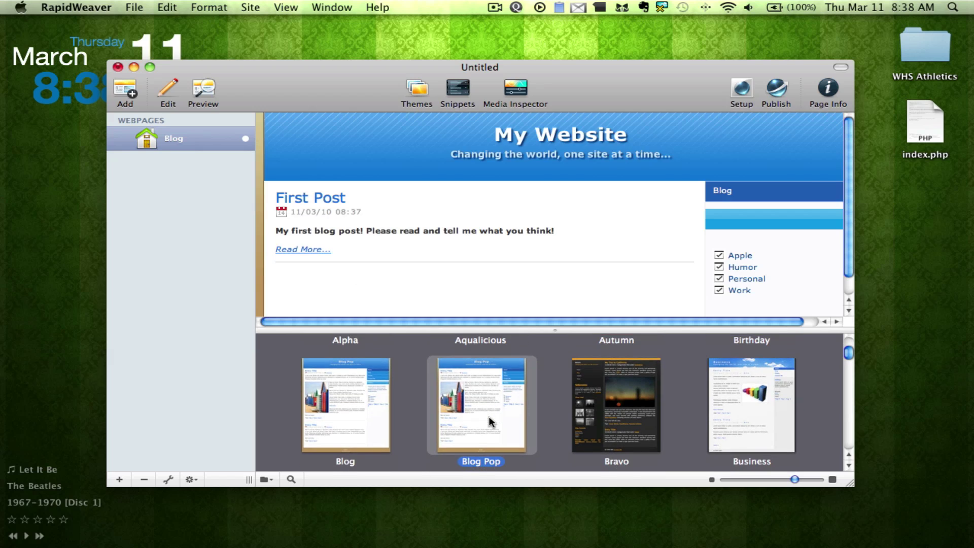
scroll(490, 422, "up", 2)
left_click(488, 408)
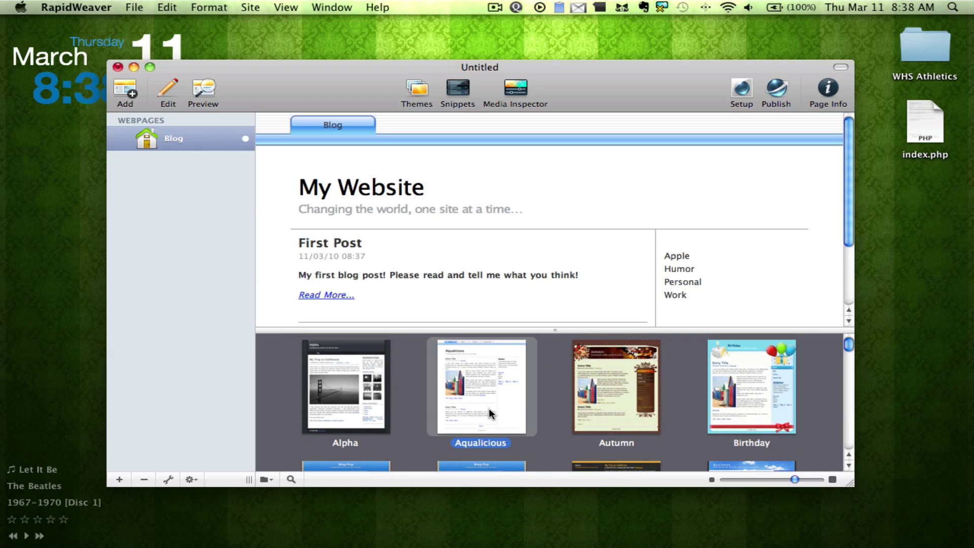
left_click(361, 382)
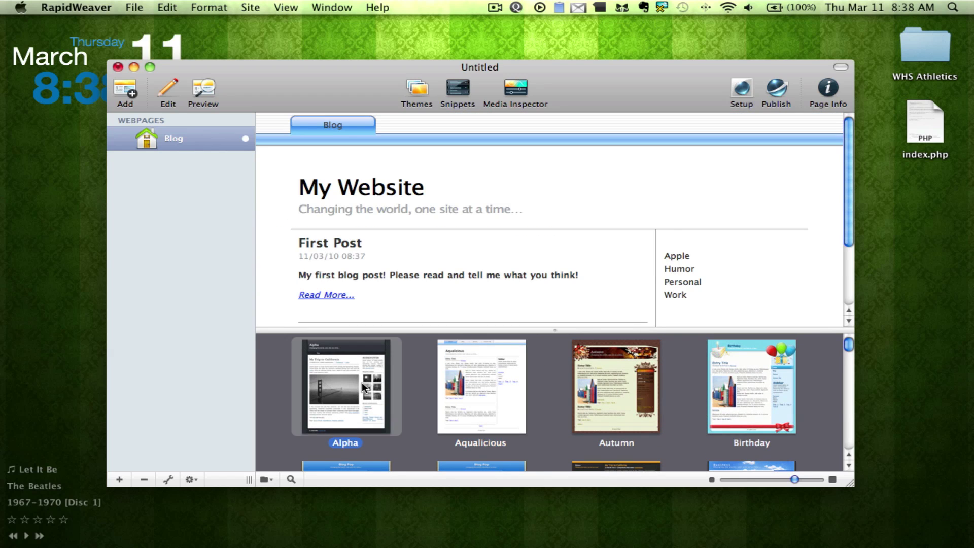
scroll(361, 382, "down", 4)
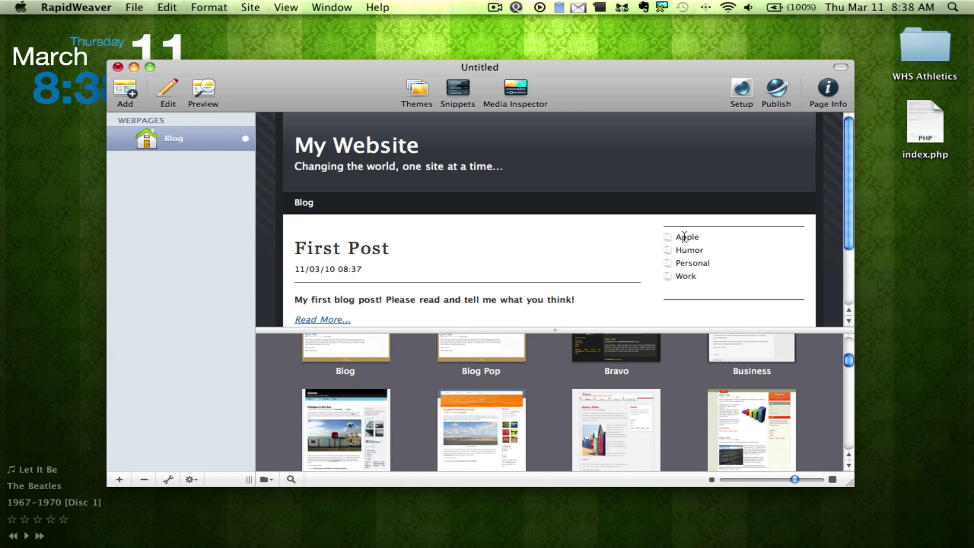
scroll(672, 365, "down", 5)
left_click(737, 422)
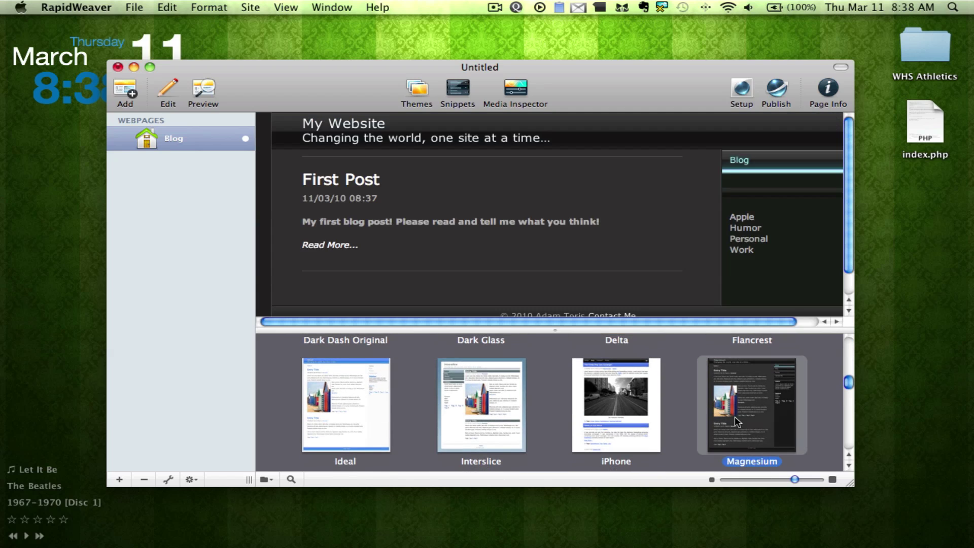
Step: Apply the Xtreme Sports theme, then maximize and restore the window to inspect it
scroll(690, 425, "down", 10)
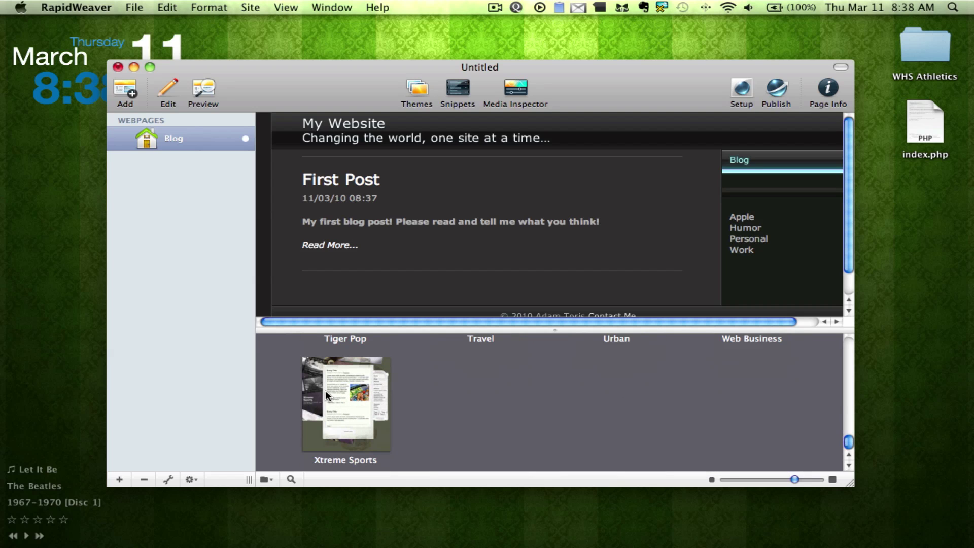
left_click(325, 390)
scroll(371, 183, "down", 5)
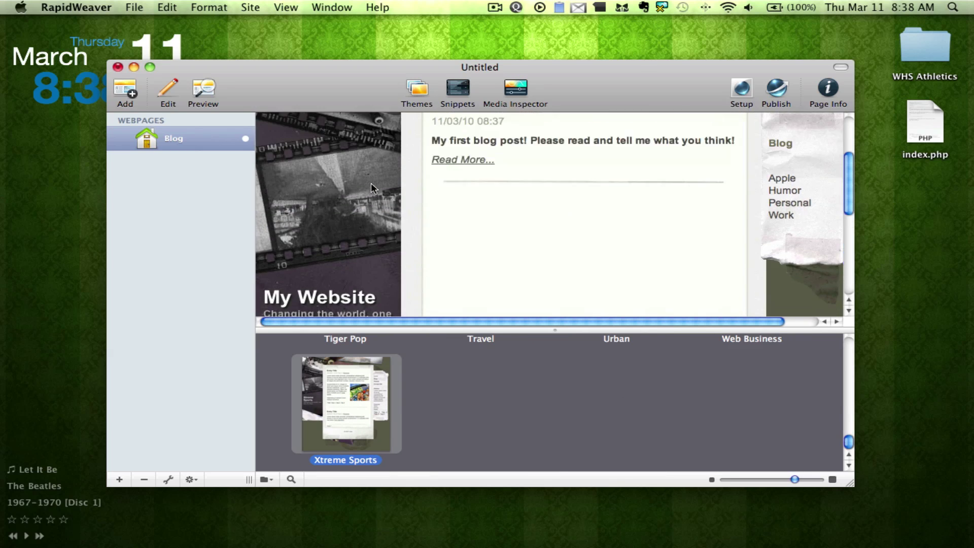
scroll(370, 183, "down", 10)
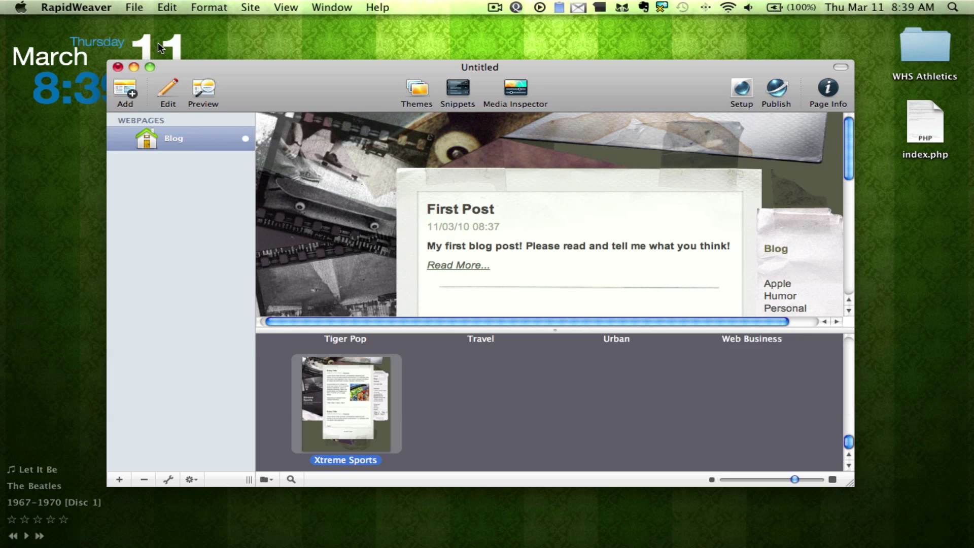
left_click(150, 67)
scroll(292, 110, "down", 10)
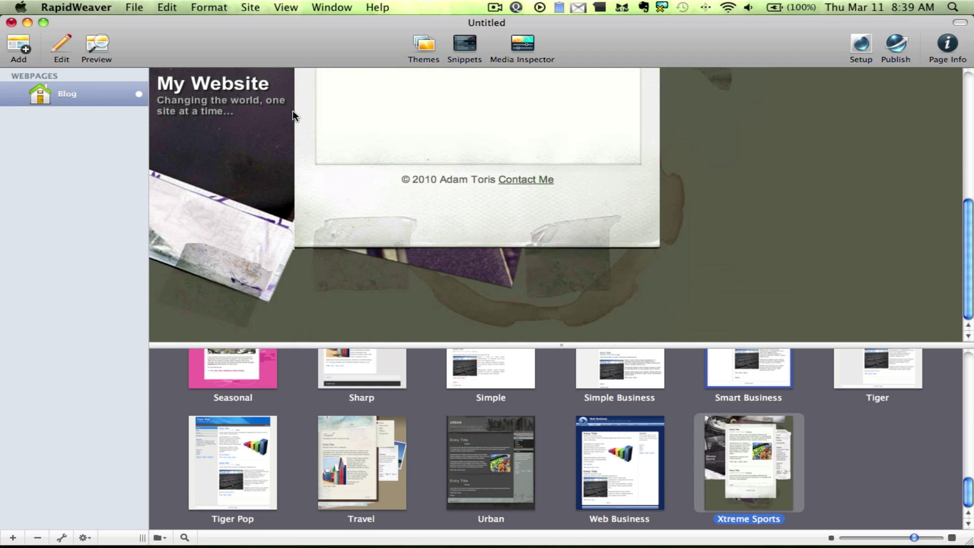
scroll(293, 116, "up", 10)
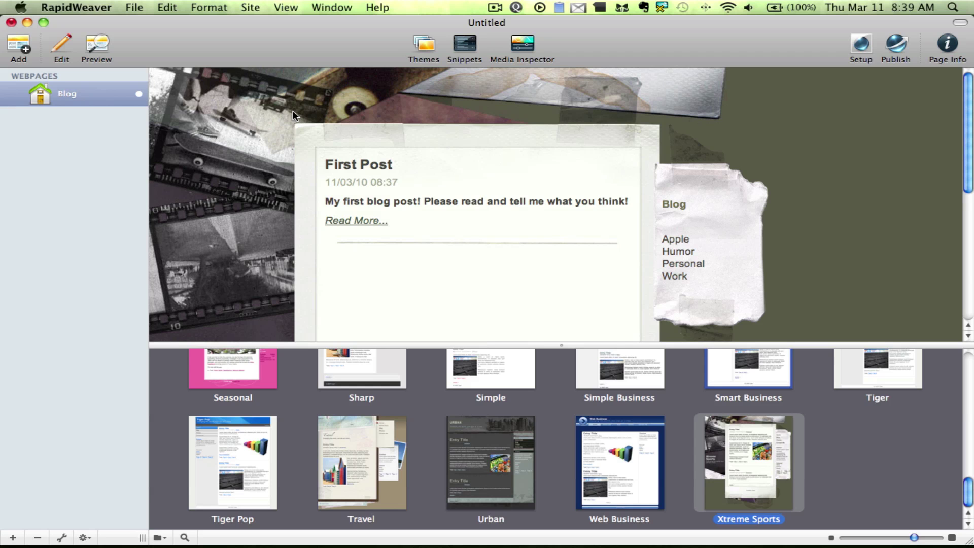
left_click(44, 22)
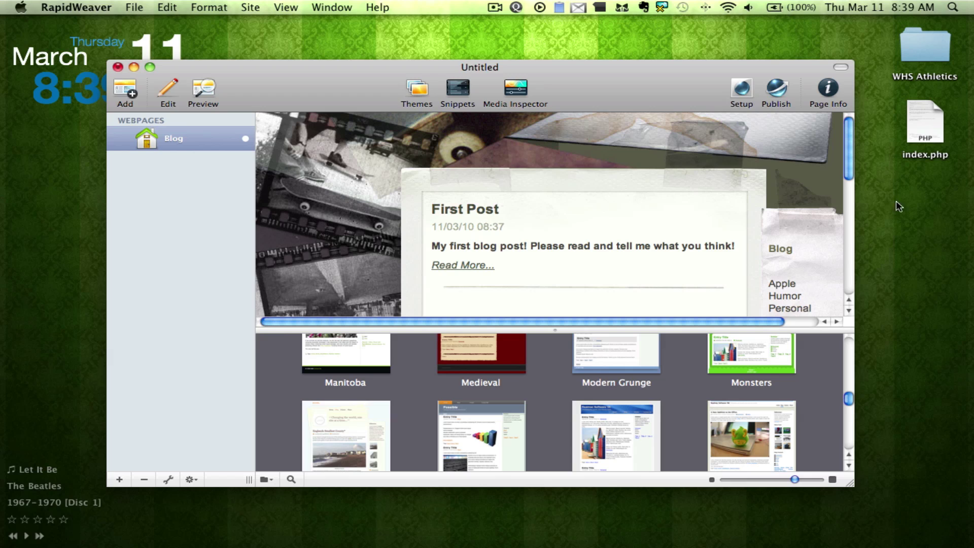
Step: Save the site to Documents, view the MobileMe publish settings, and cancel without publishing
left_click(770, 90)
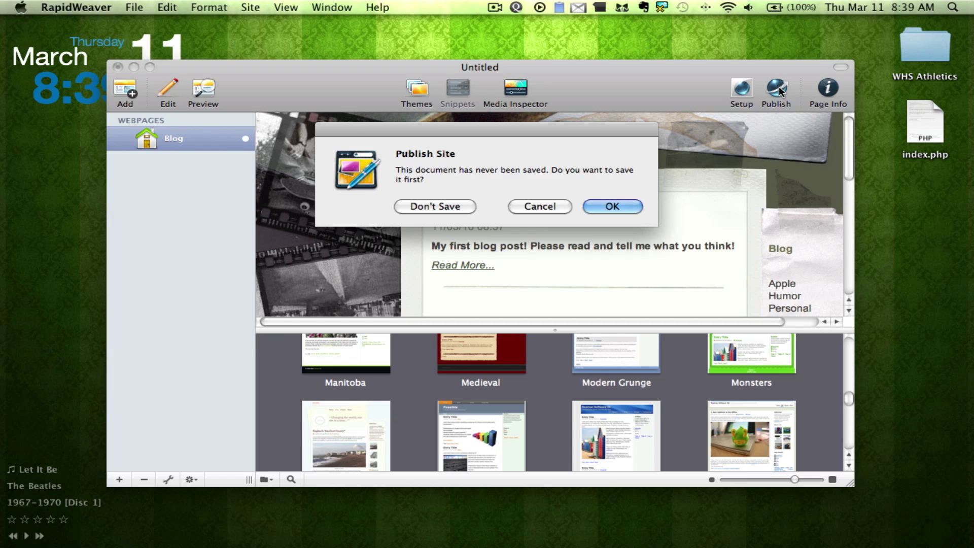
left_click(611, 207)
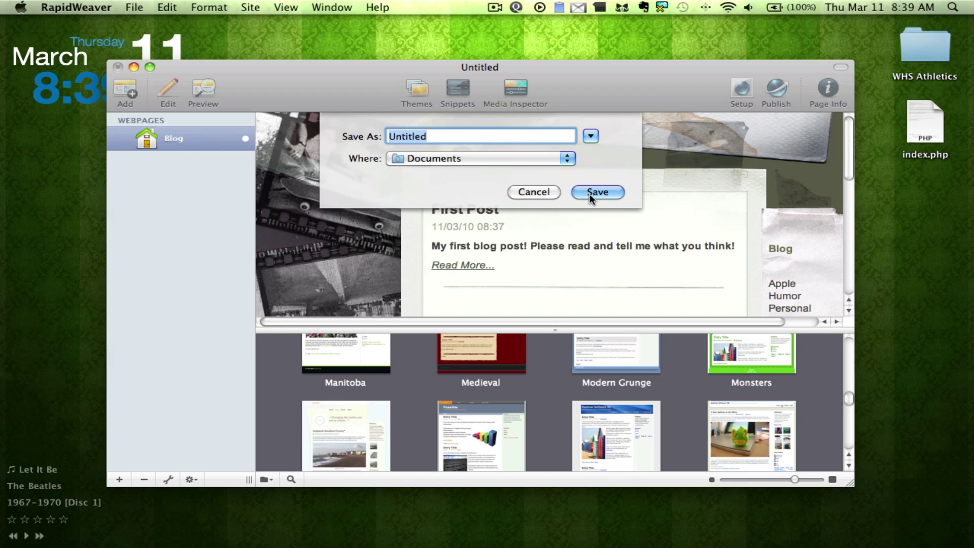
left_click(589, 192)
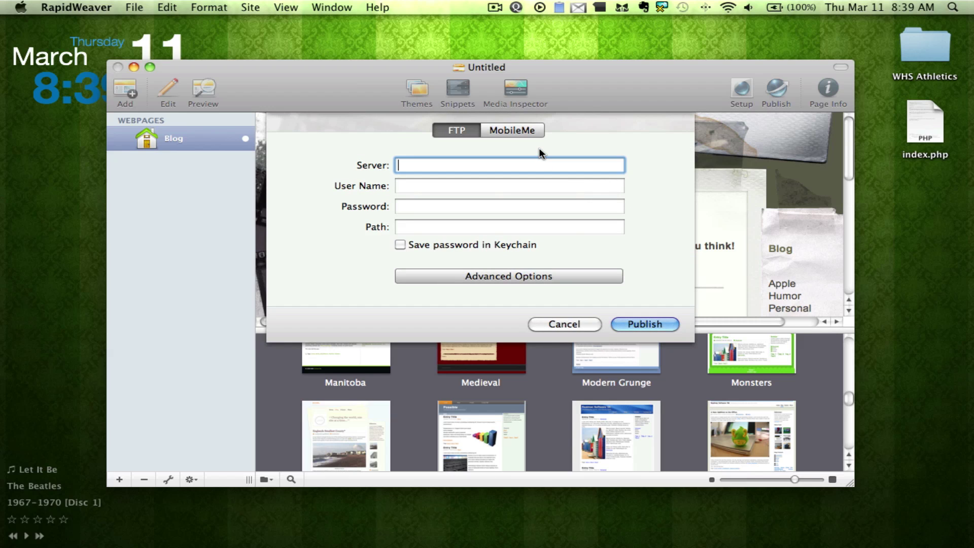
left_click(529, 130)
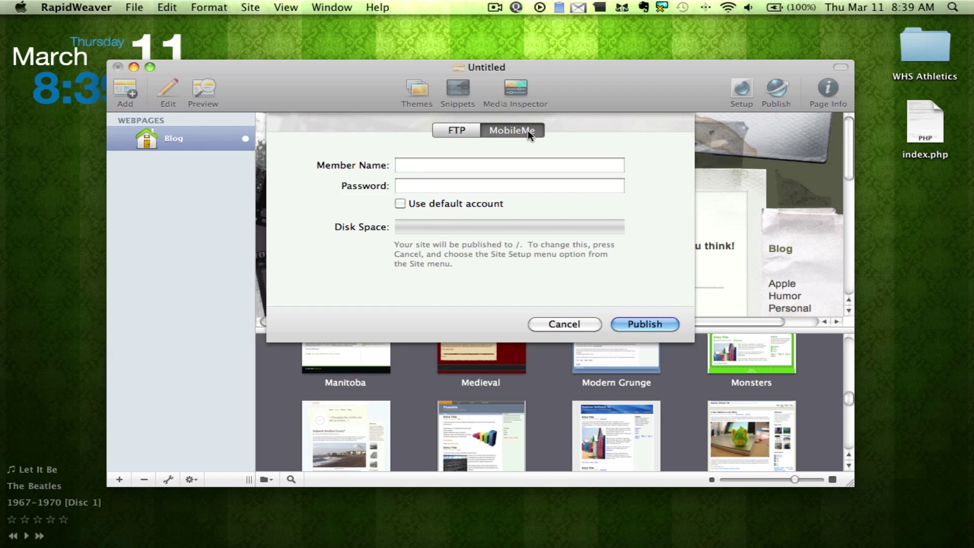
left_click(560, 324)
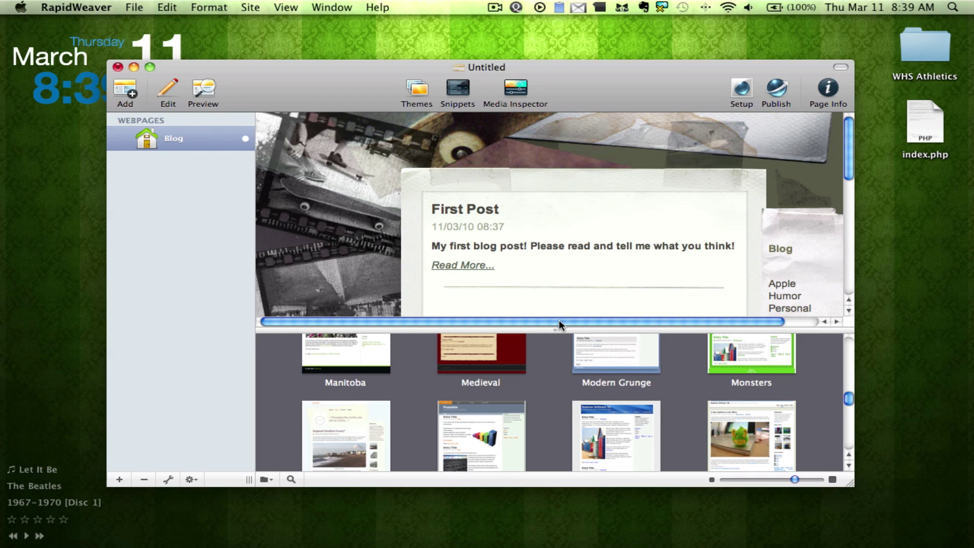